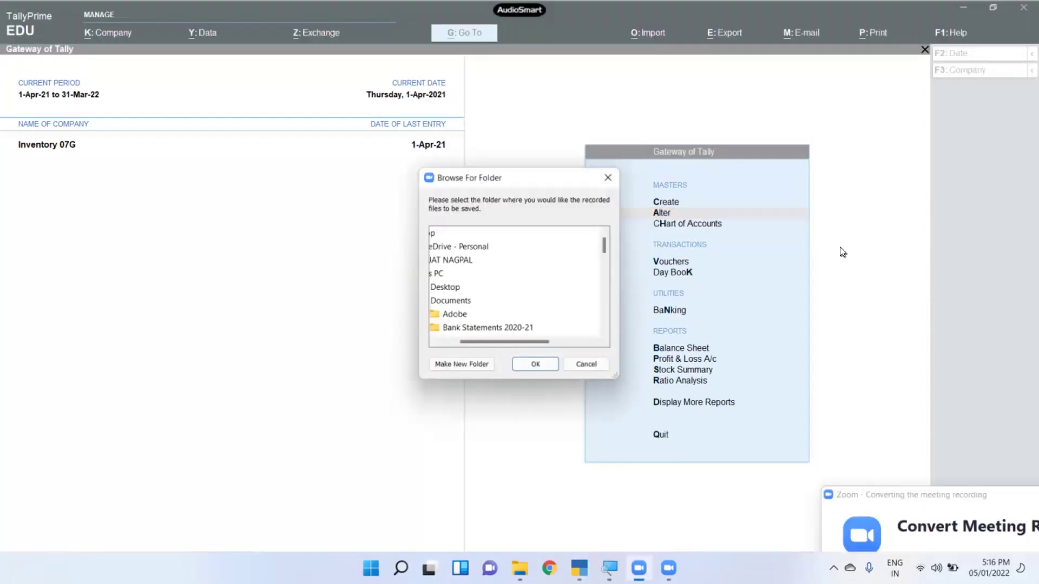
Step: Choose a subfolder of Online Classes on the Digital Marketing (D:) drive as the save location for the recorded meeting files
{"action": "left_click", "coordinate": [450, 343]}
{"action": "scroll", "coordinate": [465, 308], "scroll_direction": "down", "scroll_amount": 15}
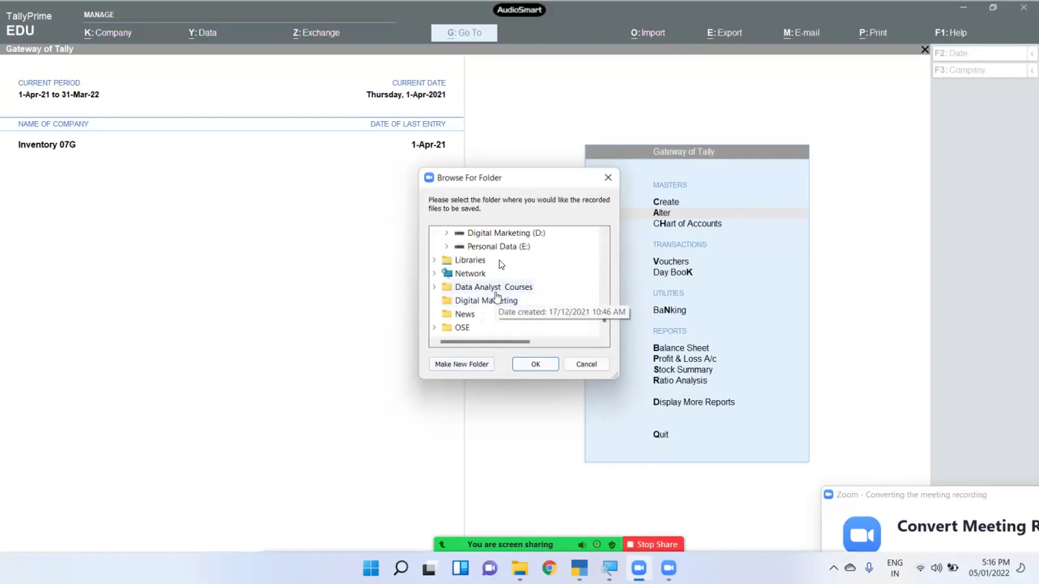
{"action": "double_click", "coordinate": [501, 238]}
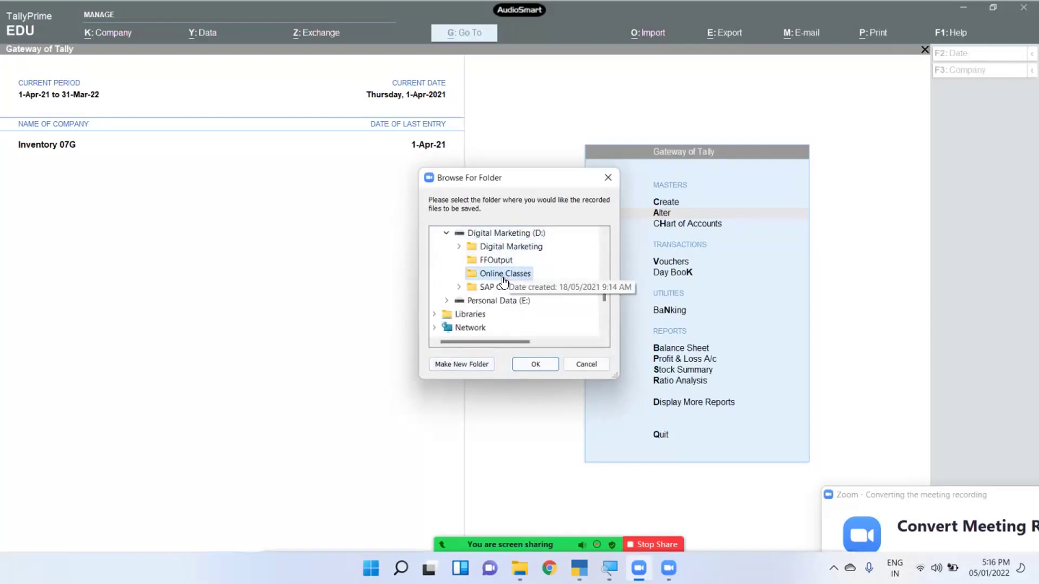
{"action": "scroll", "coordinate": [504, 312], "scroll_direction": "down", "scroll_amount": 2}
{"action": "scroll", "coordinate": [513, 255], "scroll_direction": "up", "scroll_amount": 1}
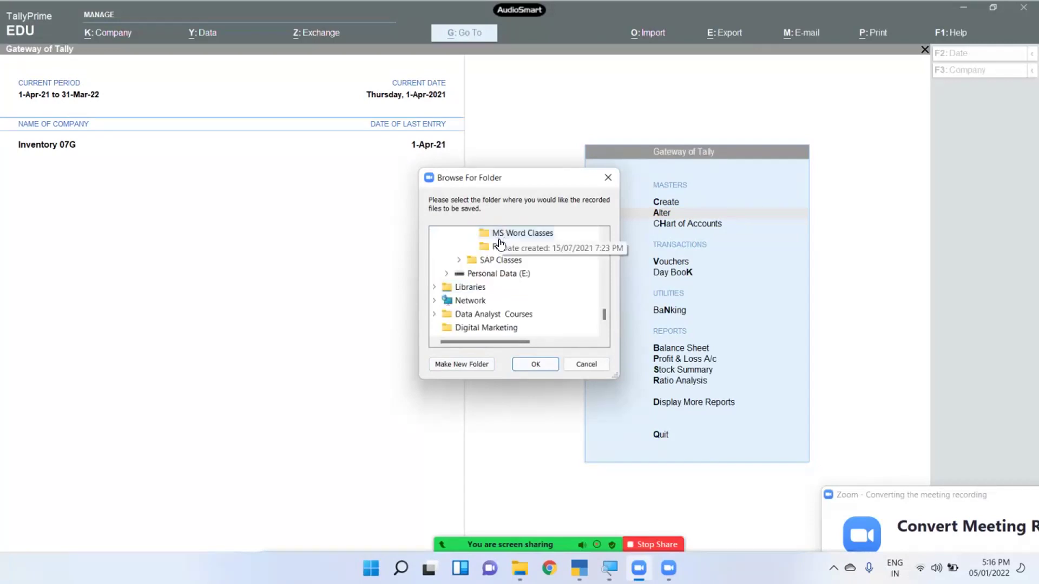
{"action": "left_click", "coordinate": [514, 249]}
{"action": "left_click", "coordinate": [541, 362]}
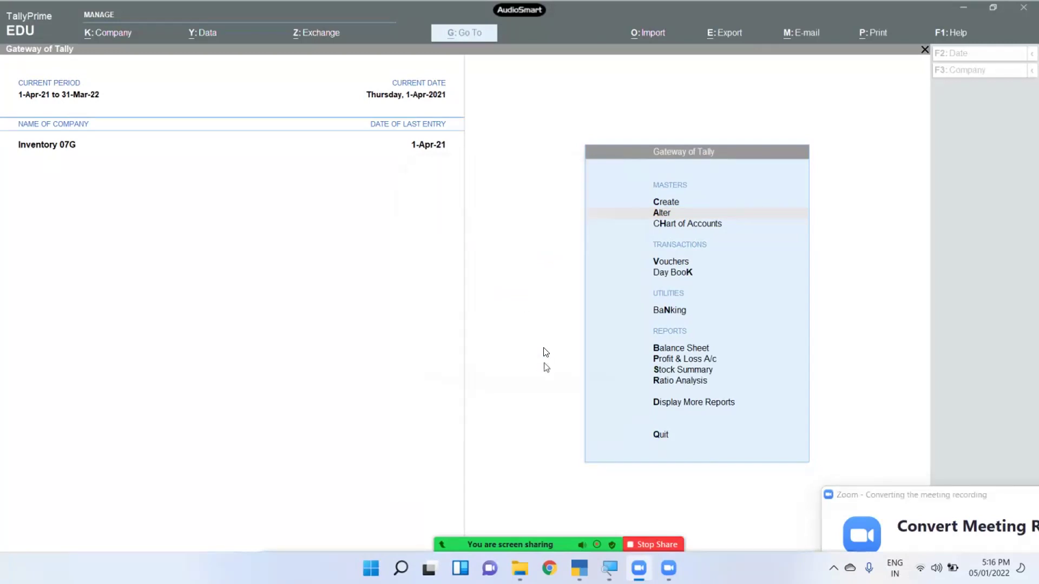
{"action": "left_click", "coordinate": [1024, 8]}
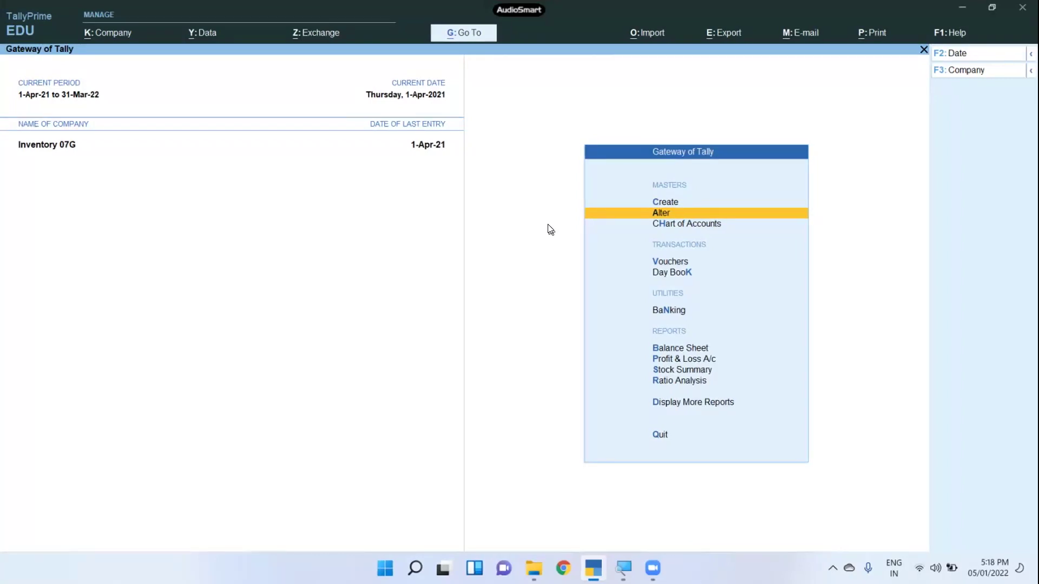
{"action": "key", "text": "Up"}
{"action": "key", "text": "Up"}
{"action": "key", "text": "Down"}
{"action": "key", "text": "Down"}
{"action": "key", "text": "Down"}
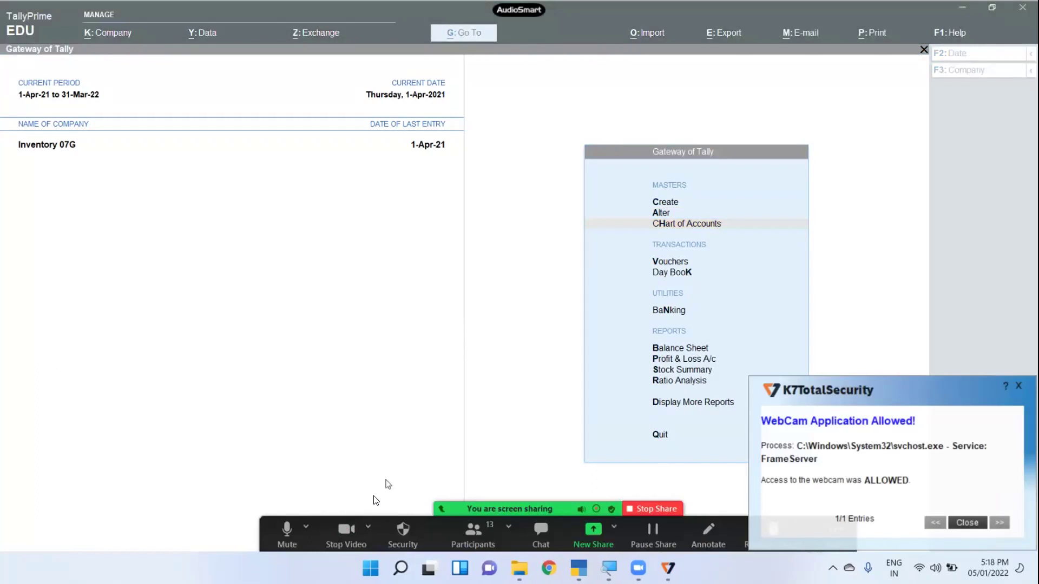
Step: Turn off the webcam video in the Zoom meeting
{"action": "left_click", "coordinate": [450, 341]}
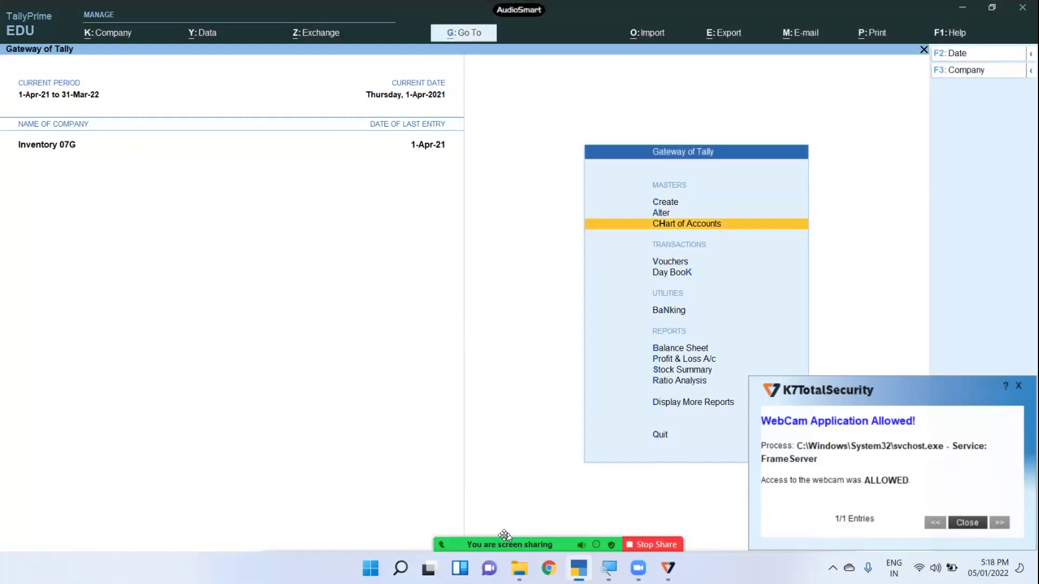
{"action": "left_click", "coordinate": [343, 532]}
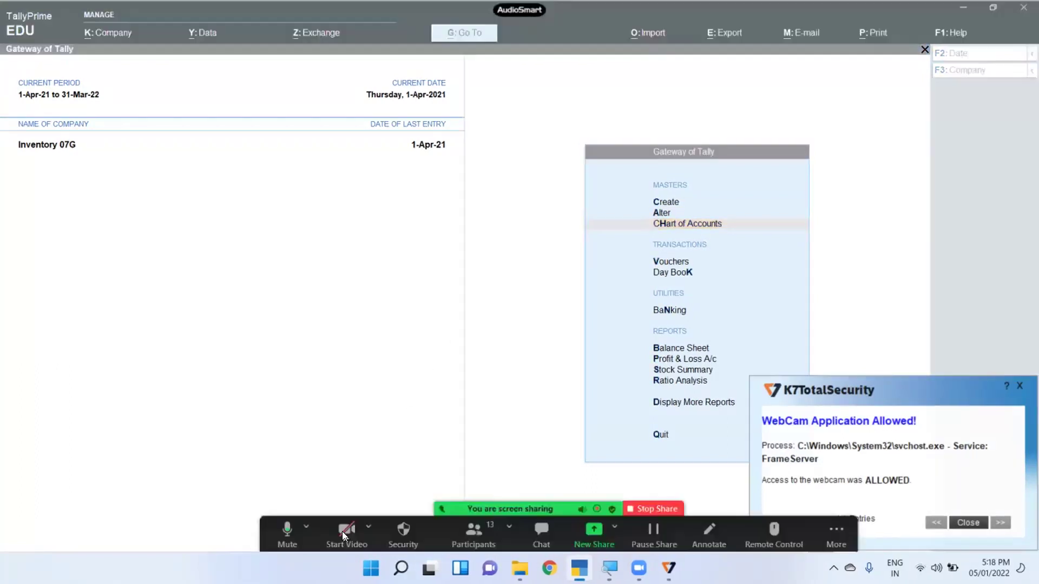
Step: Switch back to TallyPrime, set Enable multiple Price Levels to Yes in the Inventory 07G company features, and save them
{"action": "left_click", "coordinate": [401, 292]}
{"action": "key", "text": "F11"}
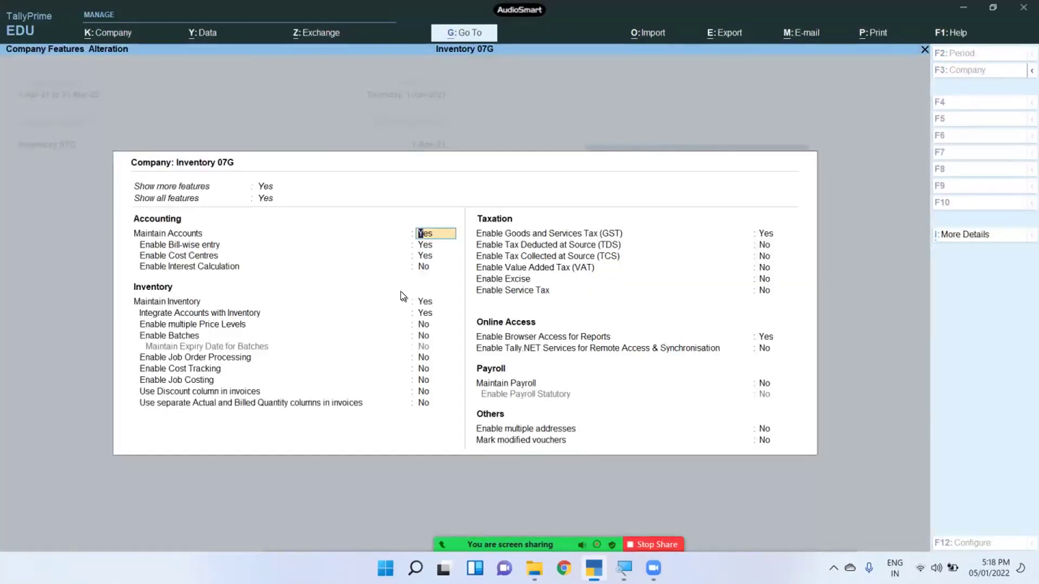
{"action": "key", "text": "Up"}
{"action": "key", "text": "Up"}
{"action": "key", "text": "Return"}
{"action": "key", "text": "Up"}
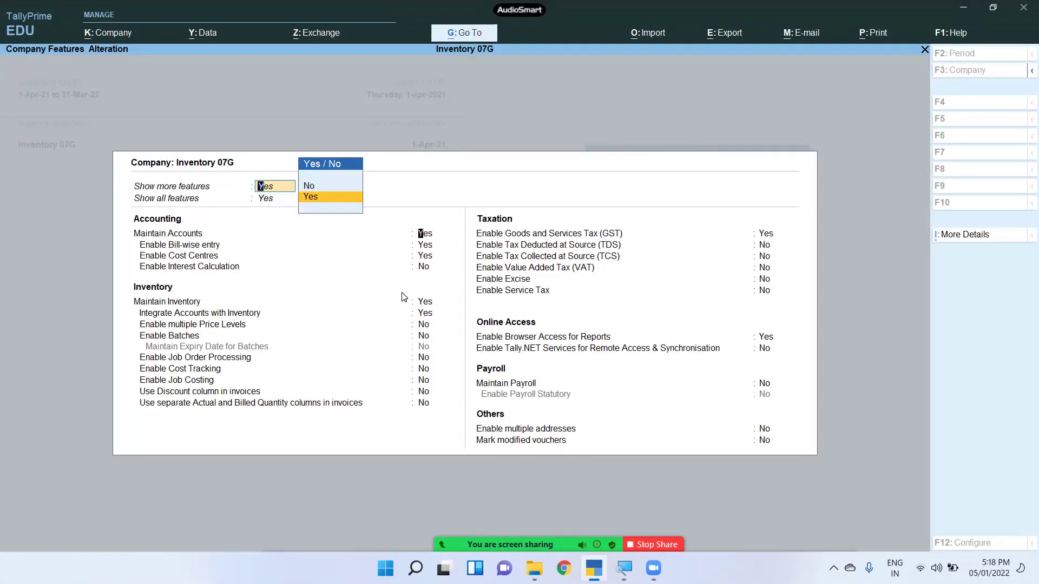
{"action": "key", "text": "Return"}
{"action": "key", "text": "Return"}
{"action": "key", "text": "Return"}
{"action": "key", "text": "Return"}
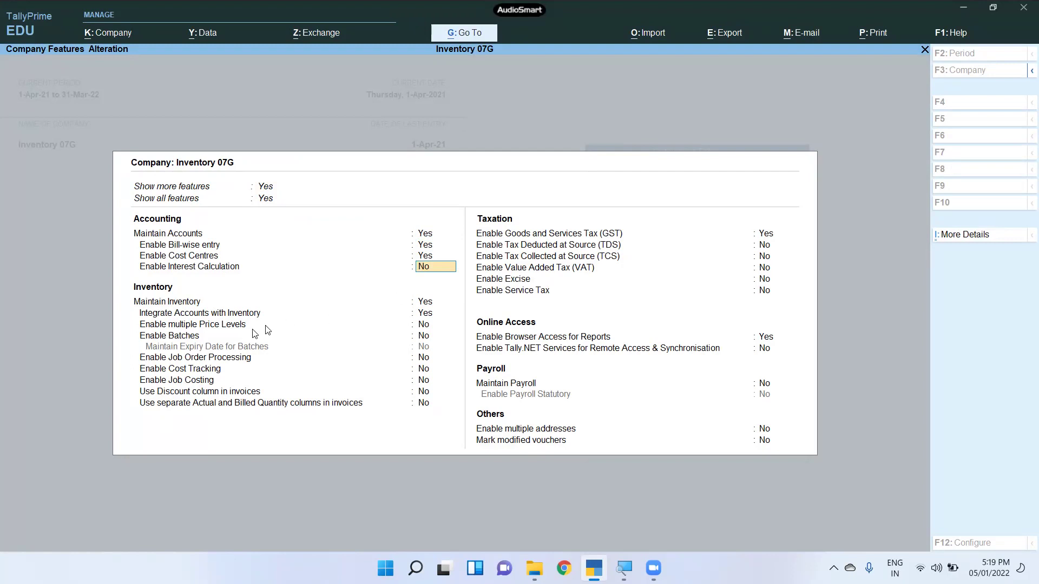
{"action": "key", "text": "Return"}
{"action": "key", "text": "Return"}
{"action": "key", "text": "Return"}
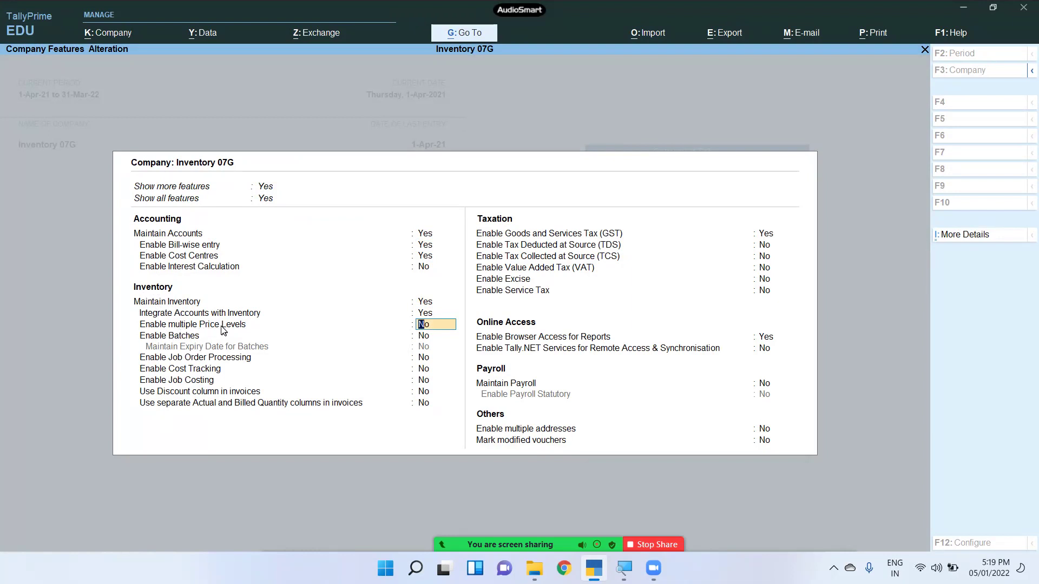
{"action": "type", "text": "y"}
{"action": "key", "text": "Return"}
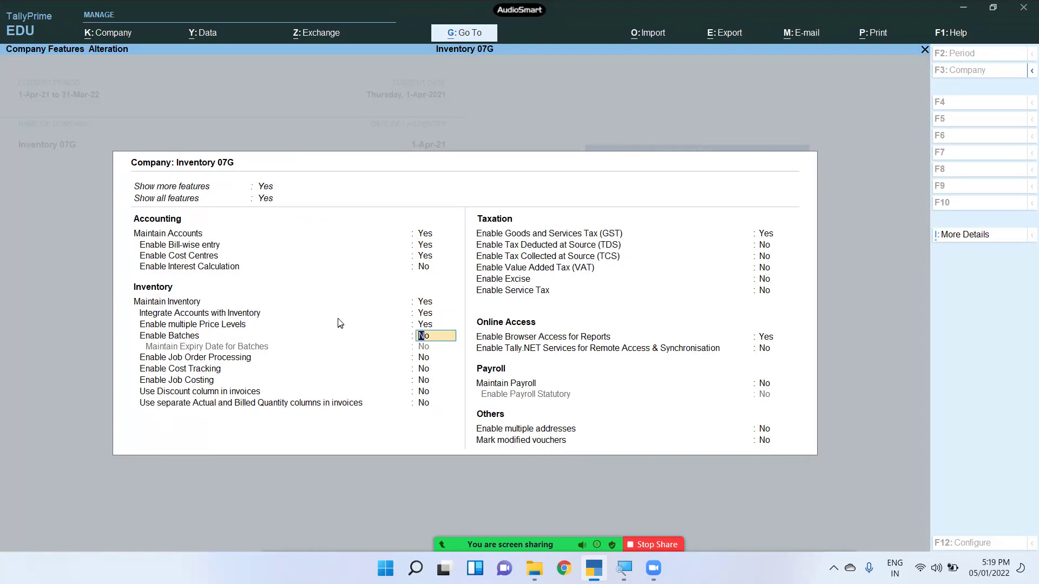
{"action": "key", "text": "Return"}
{"action": "key", "text": "Return"}
{"action": "key", "text": "Return"}
{"action": "key", "text": "Return"}
{"action": "key", "text": "Return"}
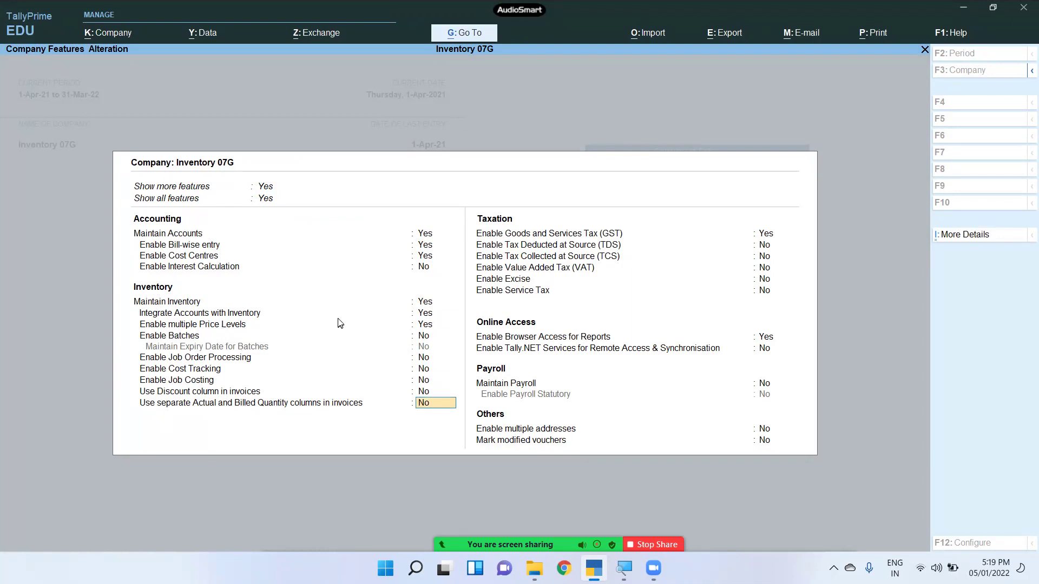
{"action": "key", "text": "ctrl+a"}
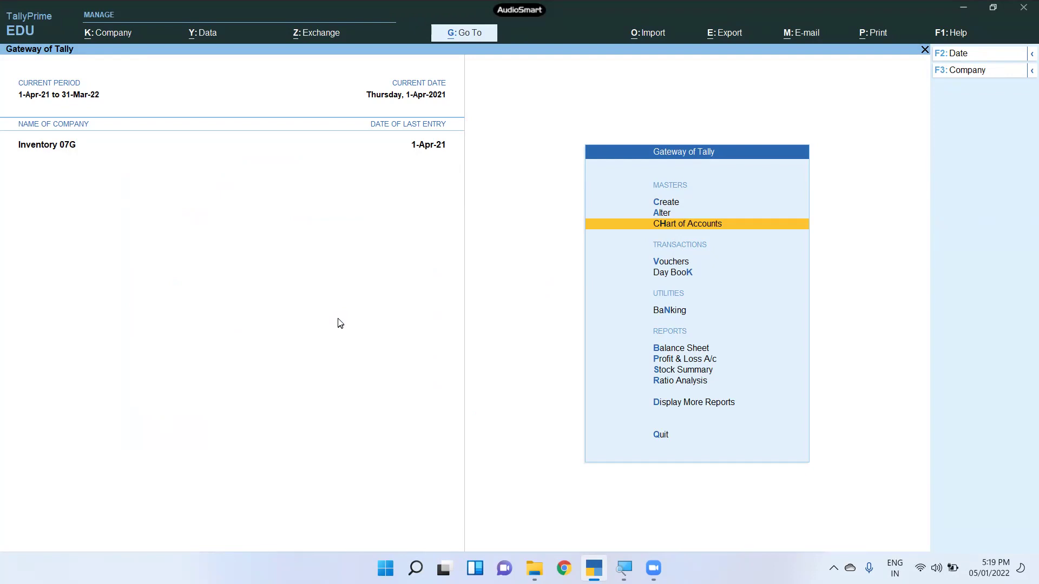
Step: Start creating a stock item named Butter under the Primary group, without an alias
{"action": "key", "text": "Up"}
{"action": "key", "text": "Up"}
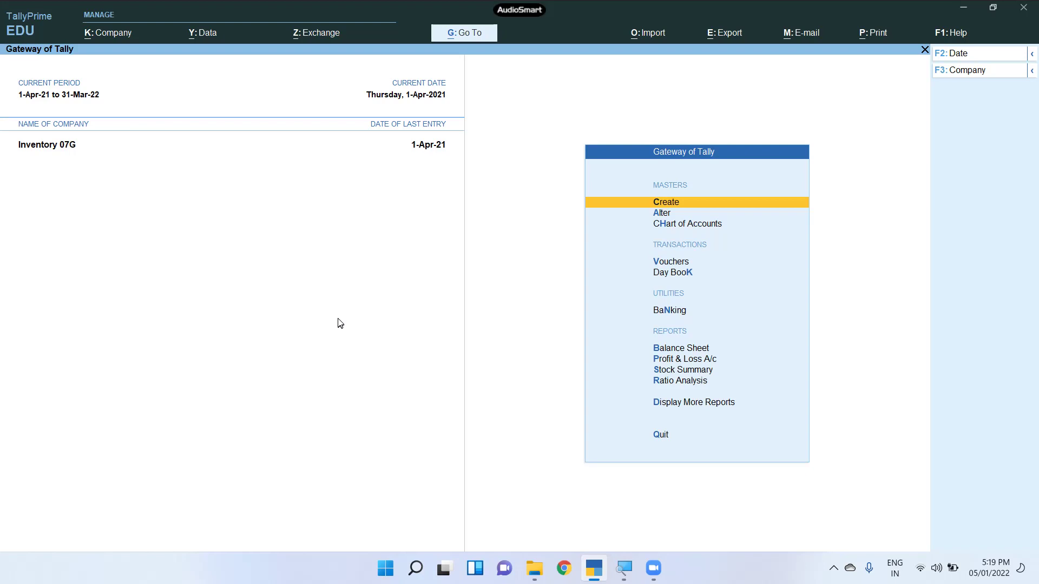
{"action": "key", "text": "Return"}
{"action": "key", "text": "Down"}
{"action": "key", "text": "Down"}
{"action": "key", "text": "Down"}
{"action": "key", "text": "Down"}
{"action": "key", "text": "Down"}
{"action": "key", "text": "Down"}
{"action": "key", "text": "Down"}
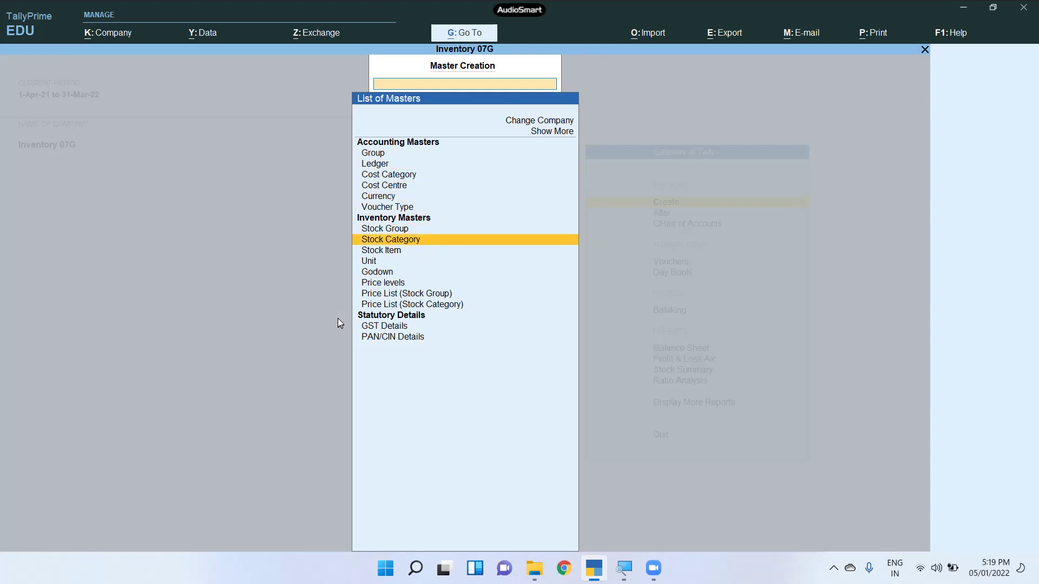
{"action": "key", "text": "Down"}
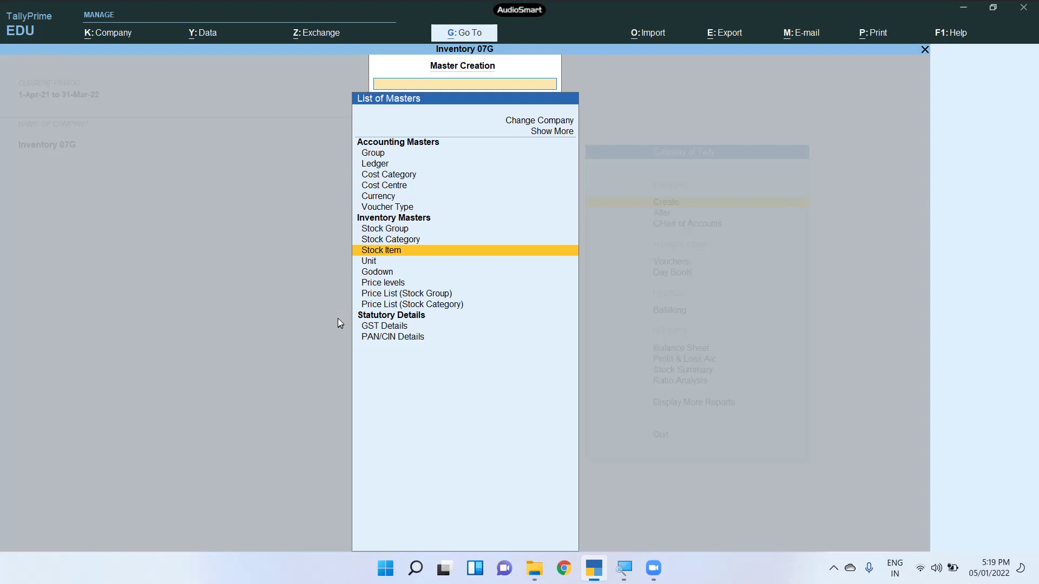
{"action": "key", "text": "Return"}
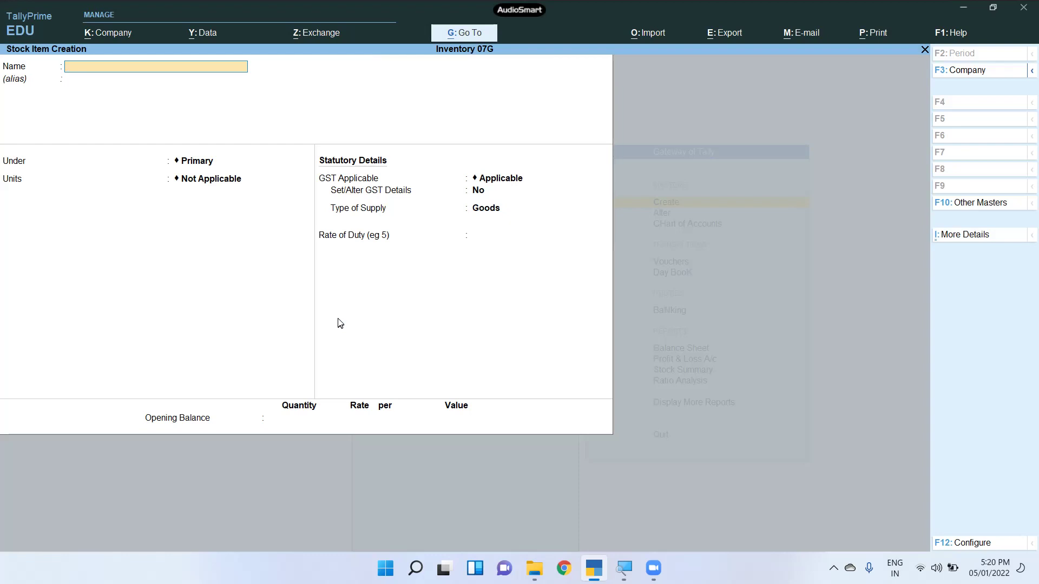
{"action": "type", "text": "Butter"}
{"action": "key", "text": "Return"}
{"action": "key", "text": "Return"}
{"action": "key", "text": "Return"}
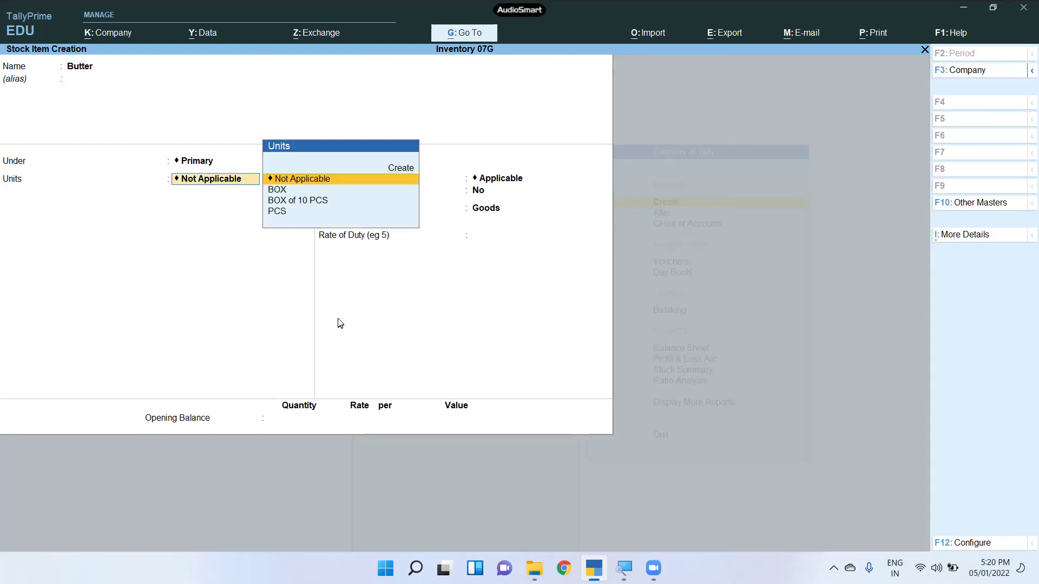
Step: Set Butter's units to PCS, keep the default GST details for goods with rate of duty 0, and save the stock item
{"action": "key", "text": "Down"}
{"action": "key", "text": "Down"}
{"action": "key", "text": "Down"}
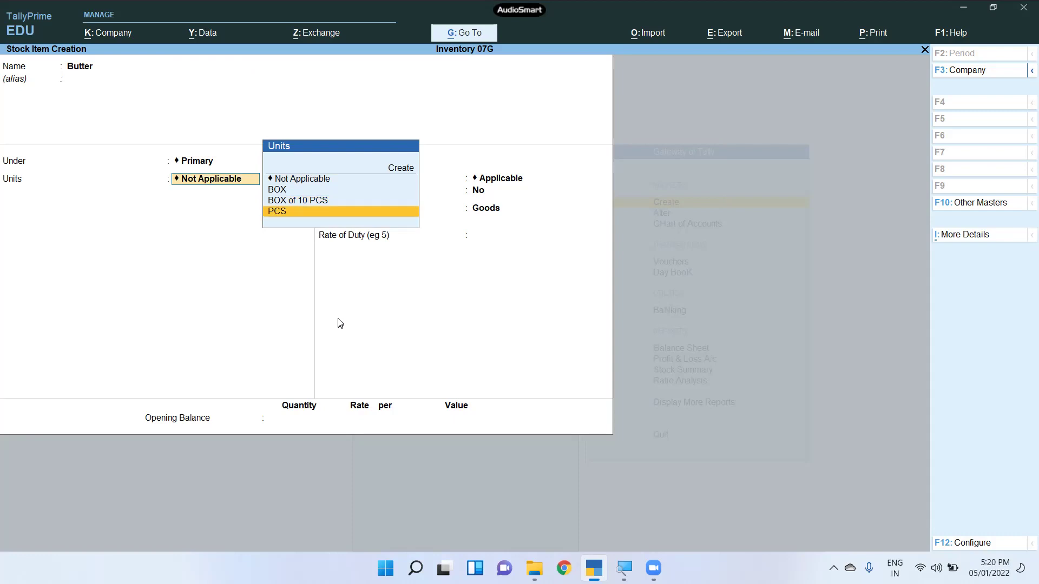
{"action": "key", "text": "Return"}
{"action": "key", "text": "Return"}
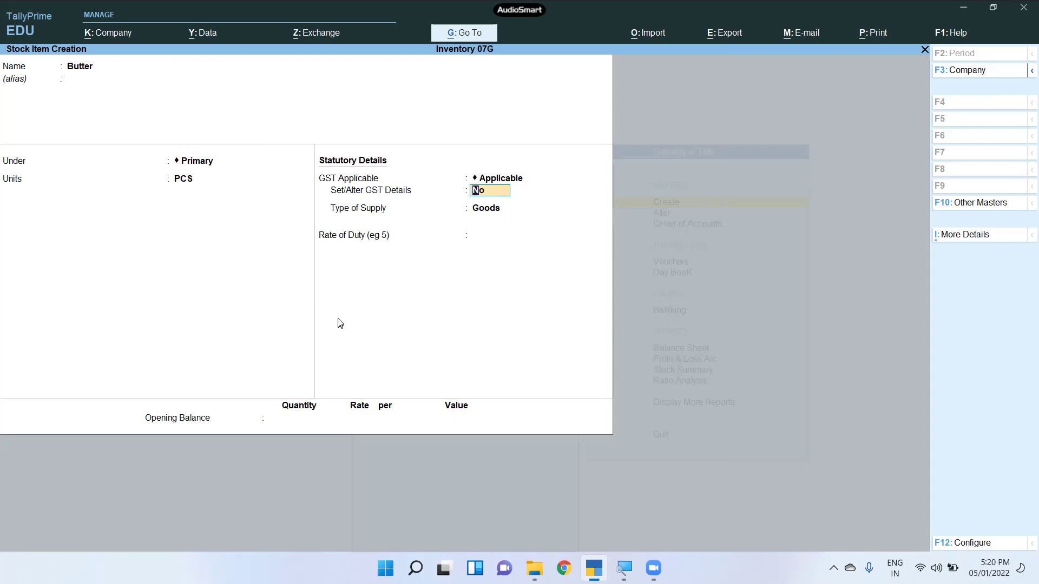
{"action": "key", "text": "Return"}
{"action": "key", "text": "Return"}
{"action": "key", "text": "Return"}
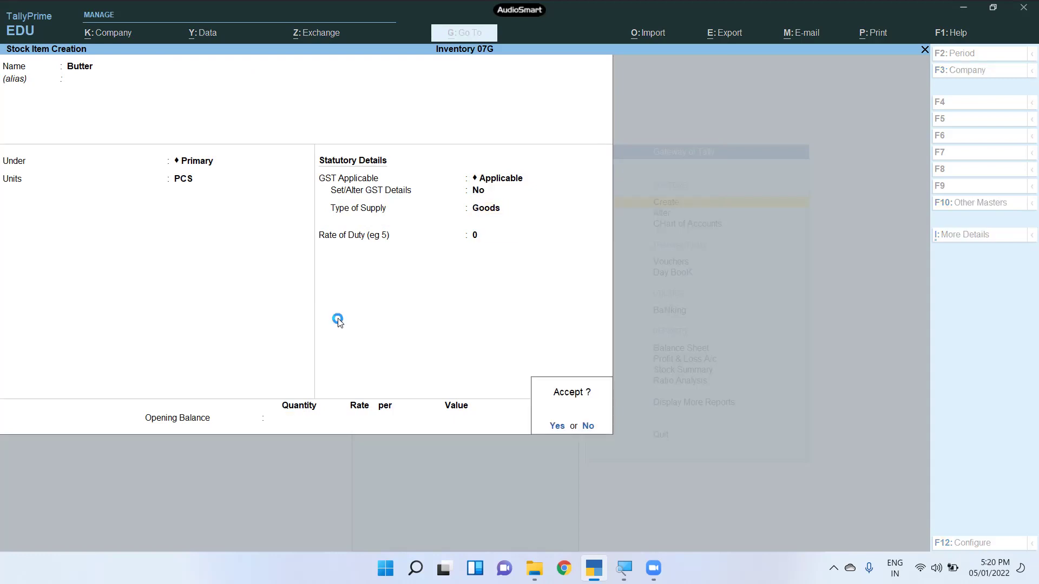
{"action": "key", "text": "Return"}
{"action": "key", "text": "Escape"}
{"action": "key", "text": "Return"}
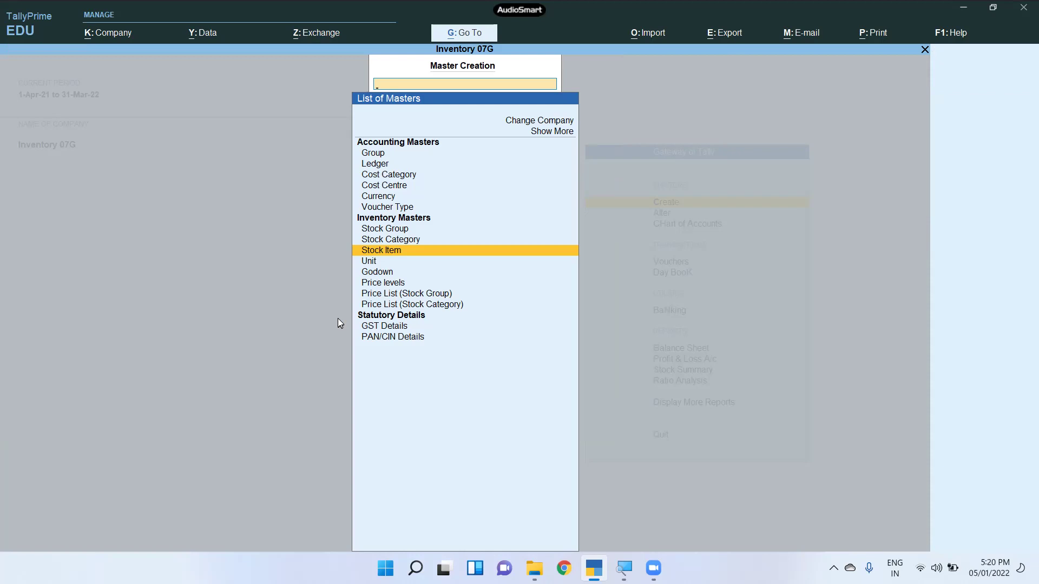
Step: Create two company price levels, WHOLESELLER and RETAILER, and save them
{"action": "key", "text": "Down"}
{"action": "key", "text": "Down"}
{"action": "key", "text": "Down"}
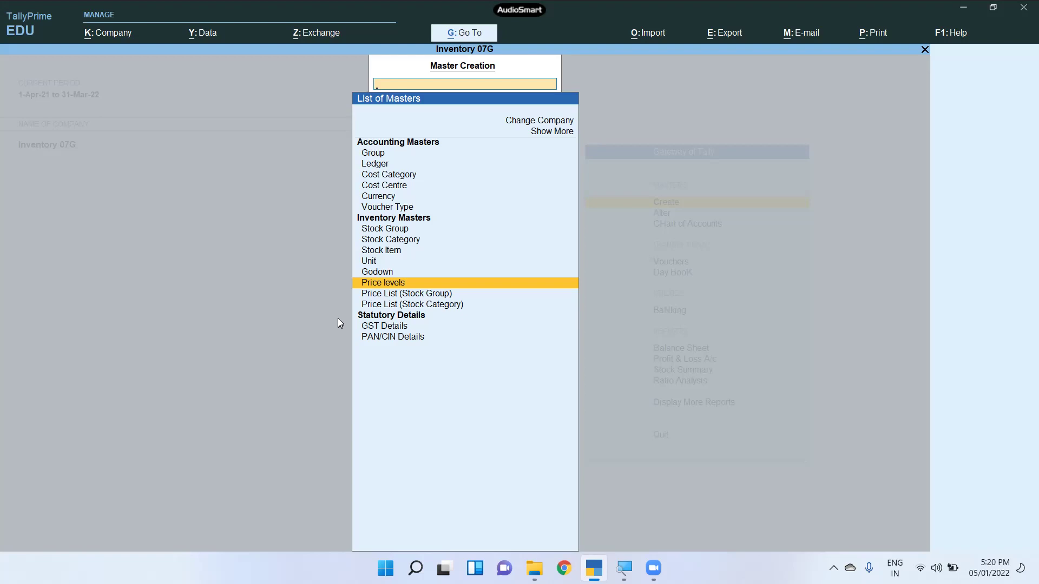
{"action": "key", "text": "Return"}
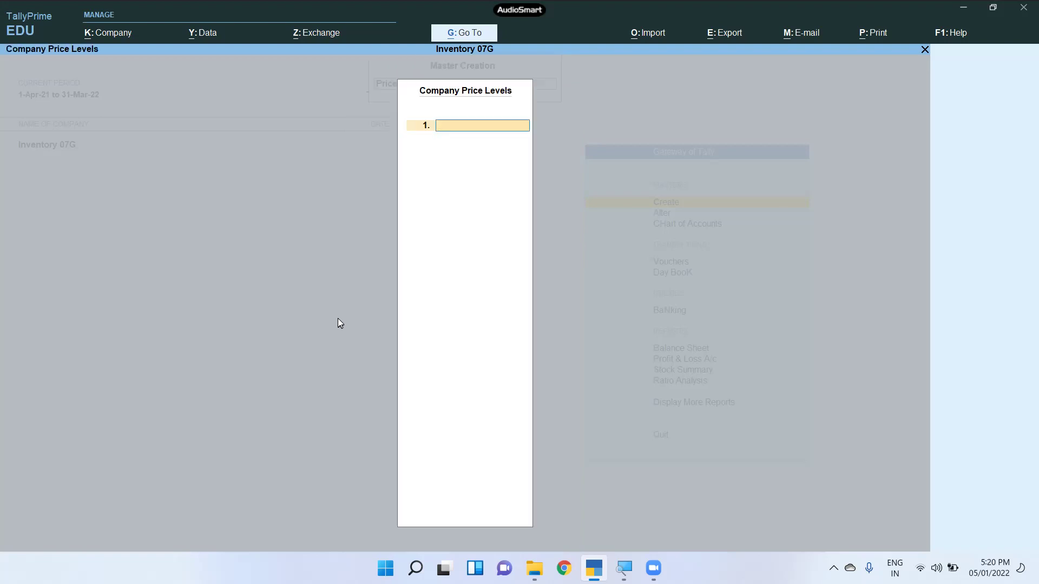
{"action": "type", "text": "WHOLESE"}
{"action": "type", "text": ";;"}
{"action": "type", "text": "ER"}
{"action": "key", "text": "Return"}
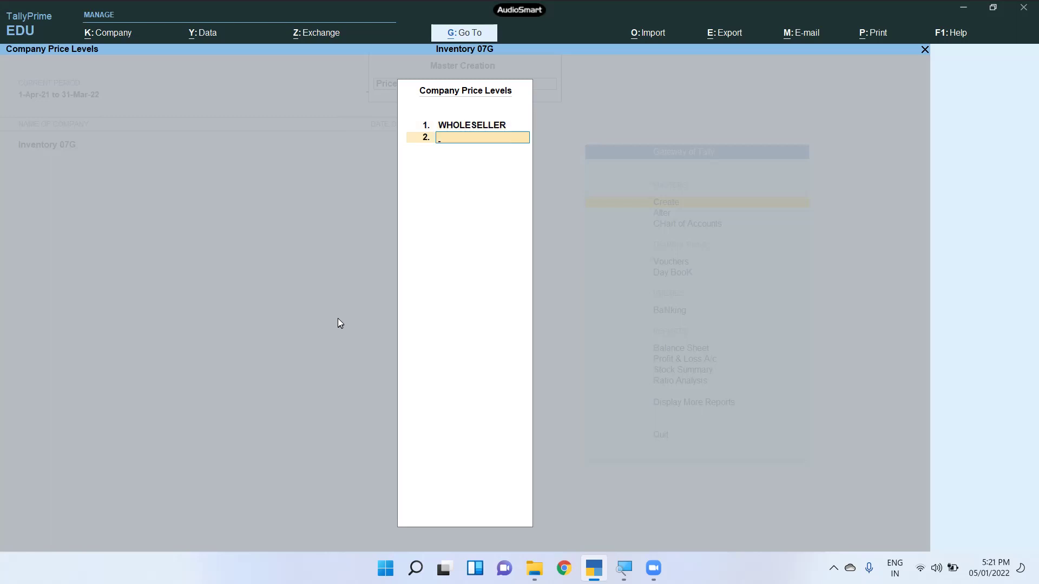
{"action": "type", "text": "RETAILER"}
{"action": "key", "text": "Return"}
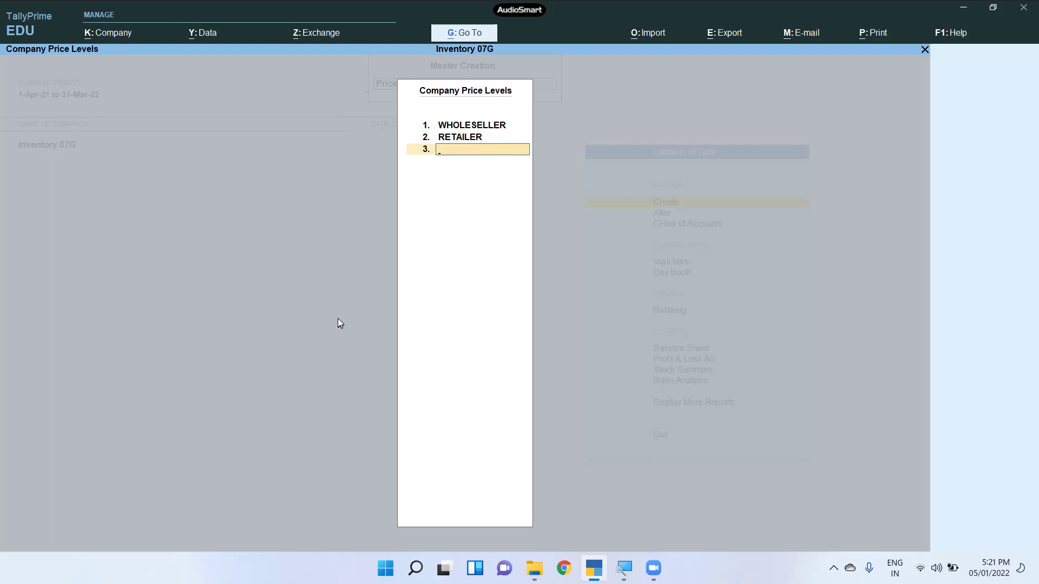
{"action": "key", "text": "Return"}
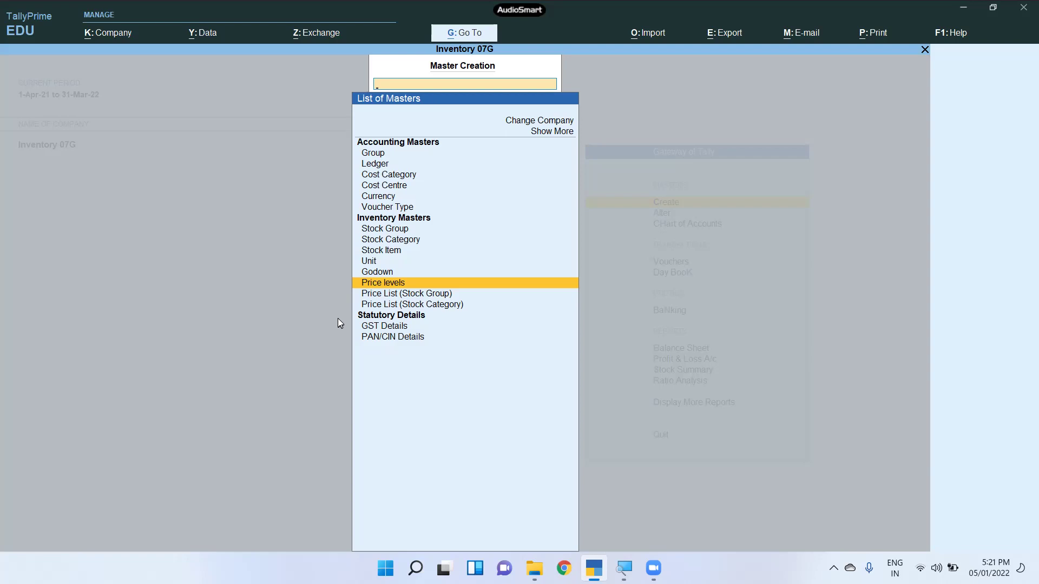
Step: Start a stock group price list for All Items at the WHOLESELLER price level, applicable from 1-Apr-21
{"action": "key", "text": "Down"}
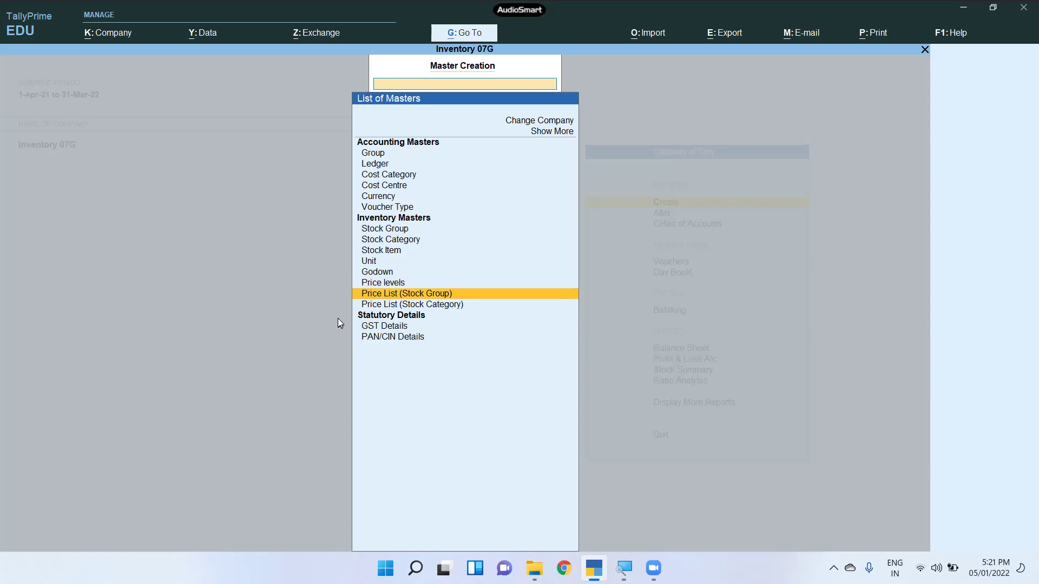
{"action": "key", "text": "Return"}
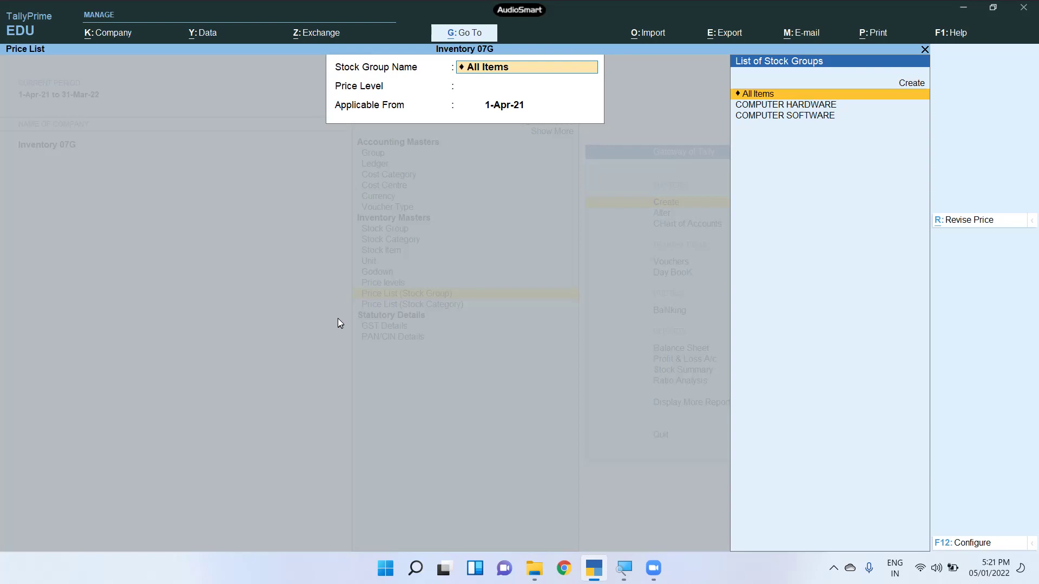
{"action": "key", "text": "Return"}
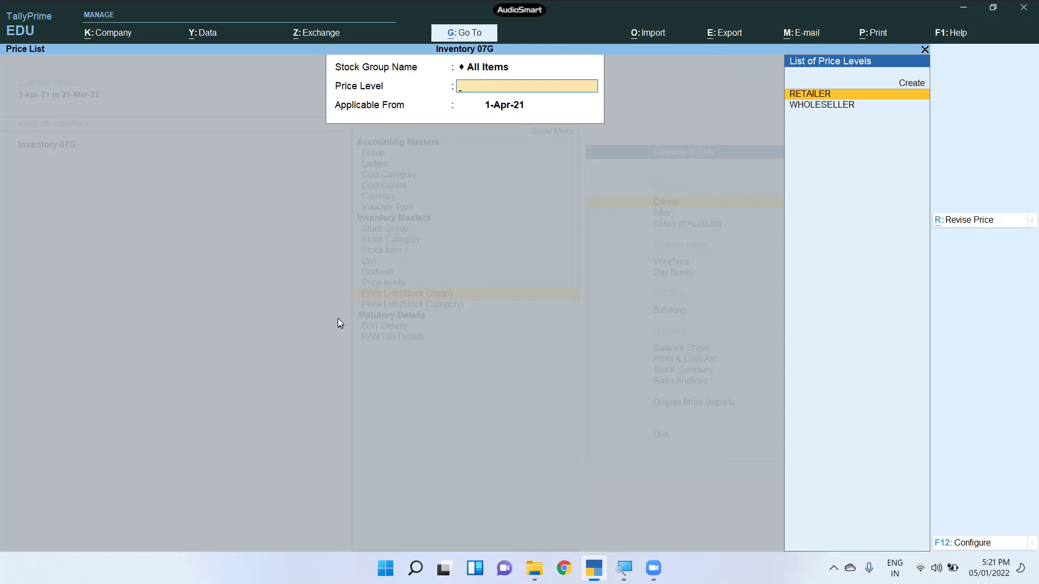
{"action": "key", "text": "Down"}
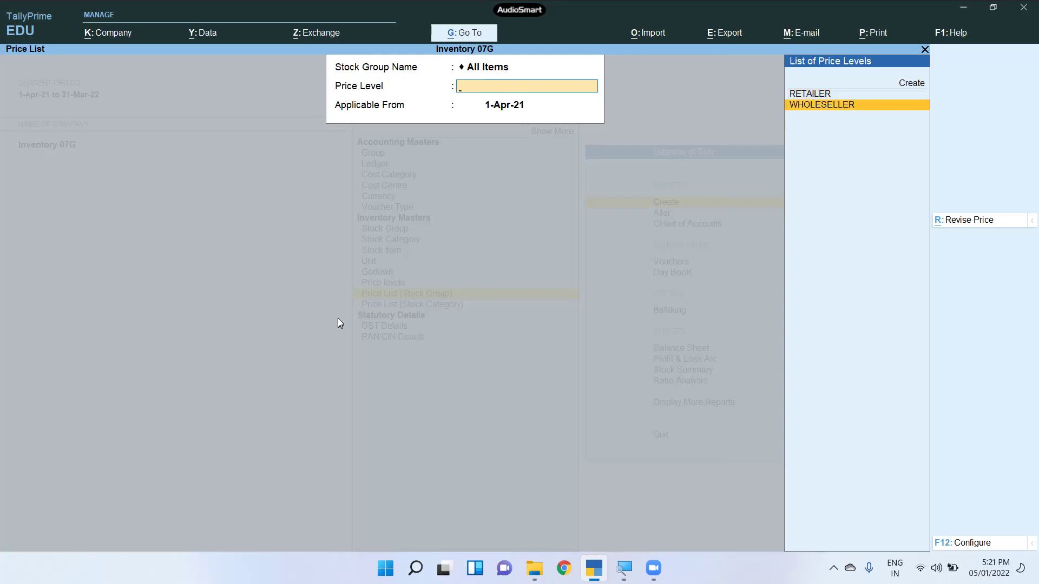
{"action": "key", "text": "Return"}
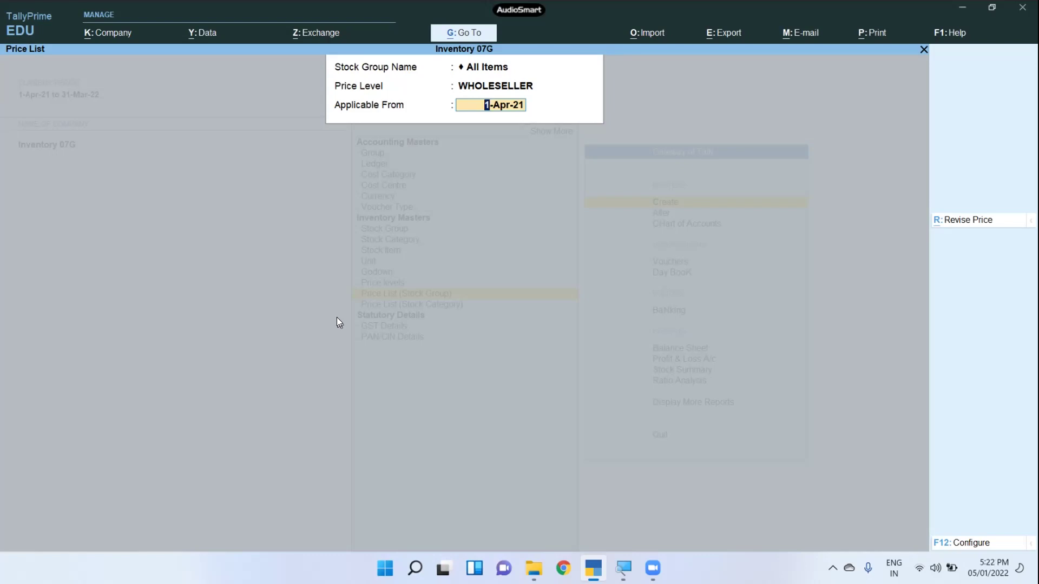
{"action": "key", "text": "Return"}
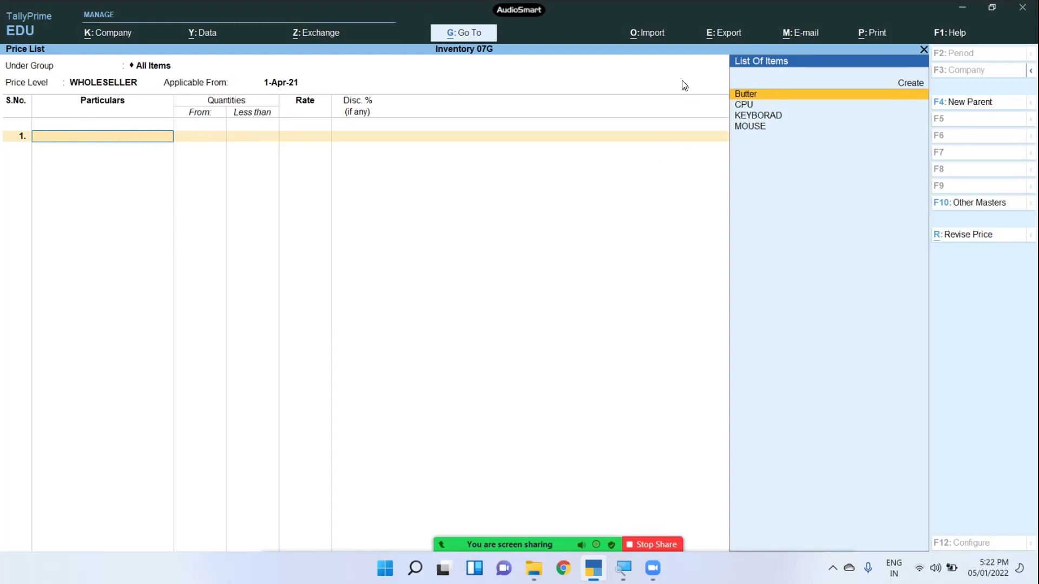
Step: Add Butter to the WHOLESELLER price list with a slab of less than 51 PCS at rate 30 and 2% discount
{"action": "key", "text": "Return"}
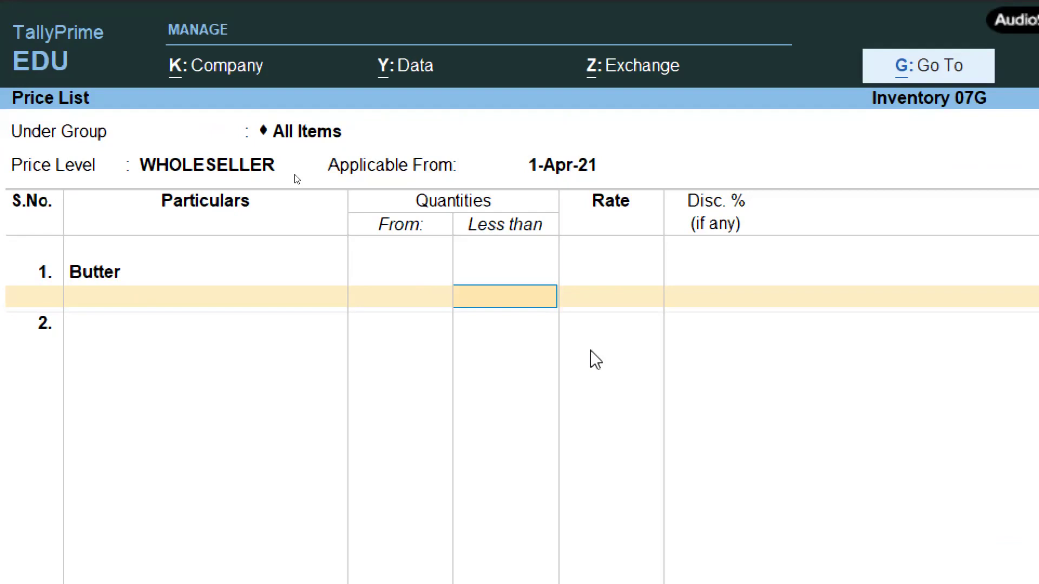
{"action": "type", "text": "51"}
{"action": "key", "text": "Return"}
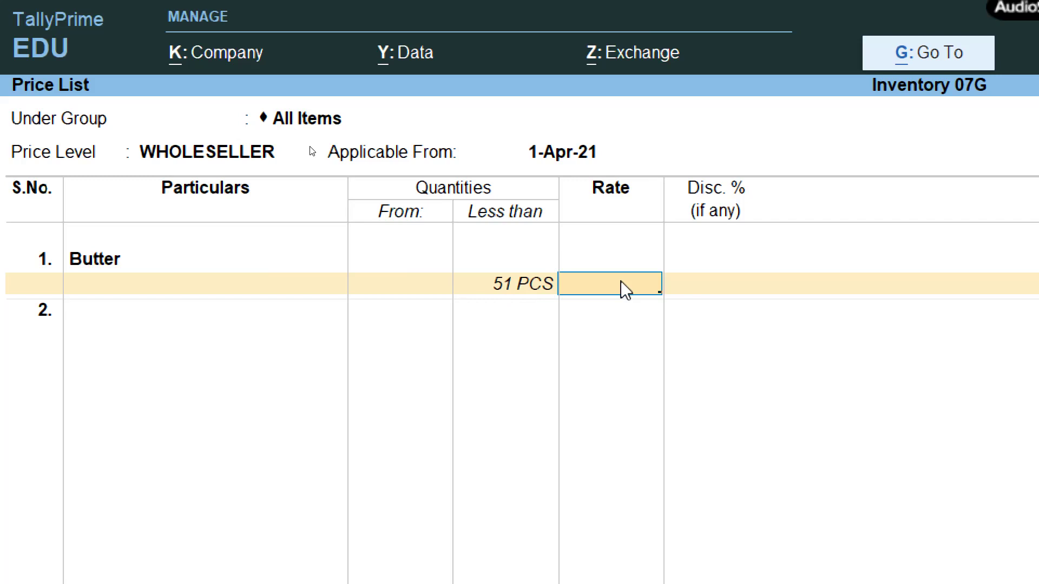
{"action": "type", "text": "50"}
{"action": "key", "text": "BackSpace"}
{"action": "key", "text": "BackSpace"}
{"action": "type", "text": "30"}
{"action": "key", "text": "Return"}
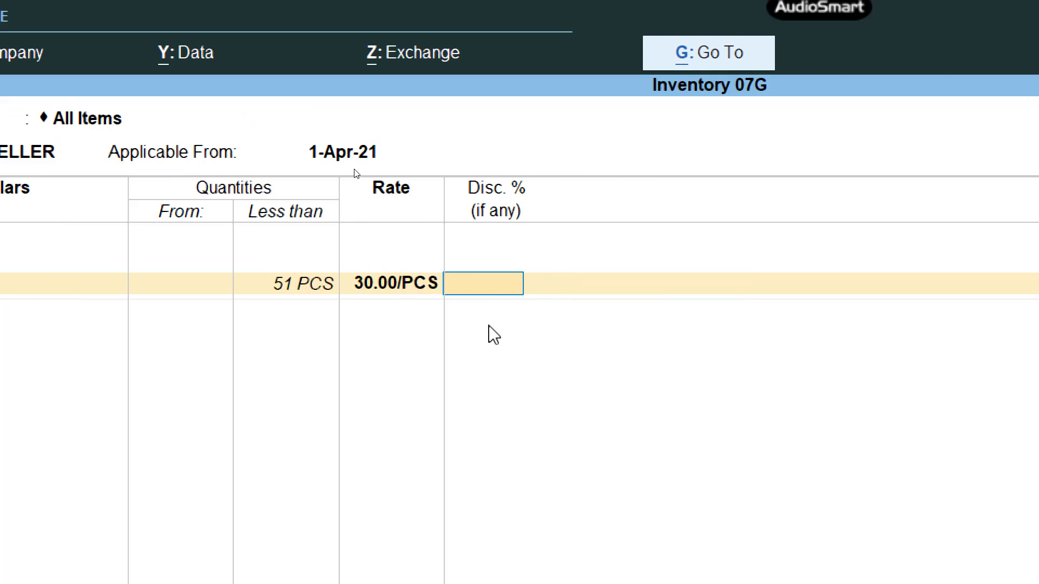
{"action": "type", "text": "2"}
{"action": "key", "text": "Return"}
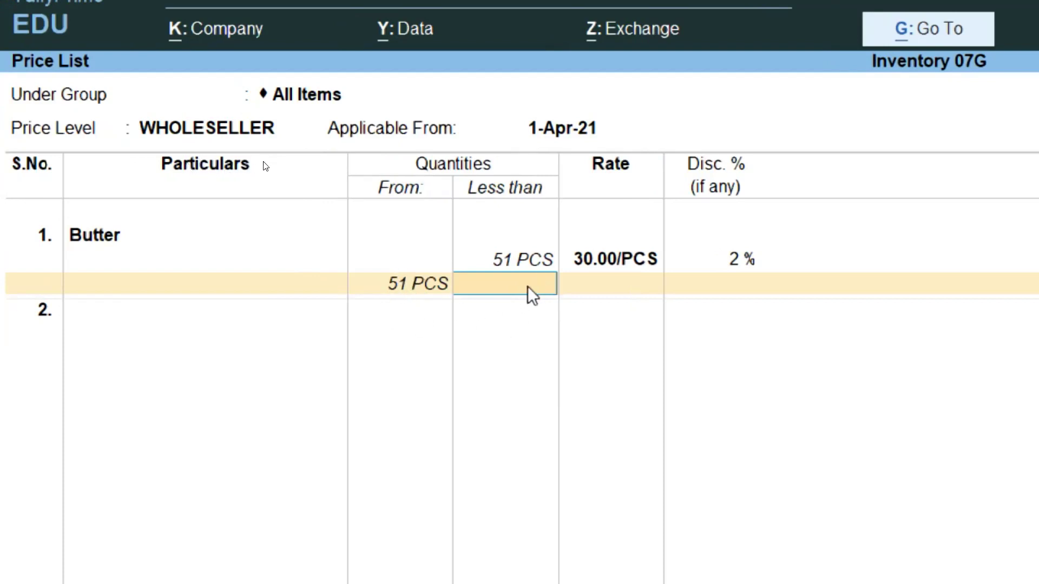
Step: Add a second WHOLESELLER slab for Butter, from 51 to less than 101 PCS, at rate 25 with 5% discount
{"action": "type", "text": "101"}
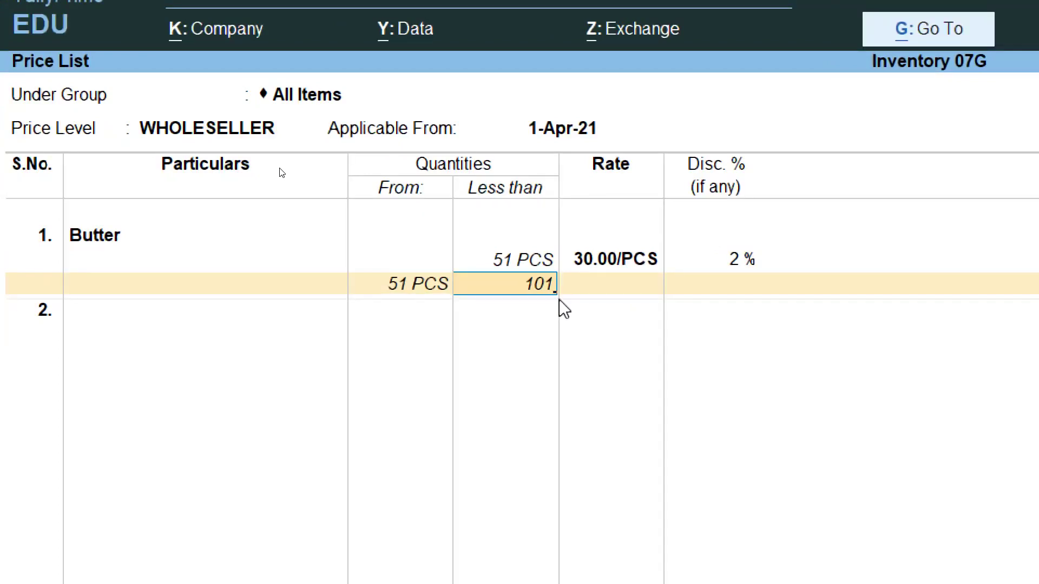
{"action": "key", "text": "Return"}
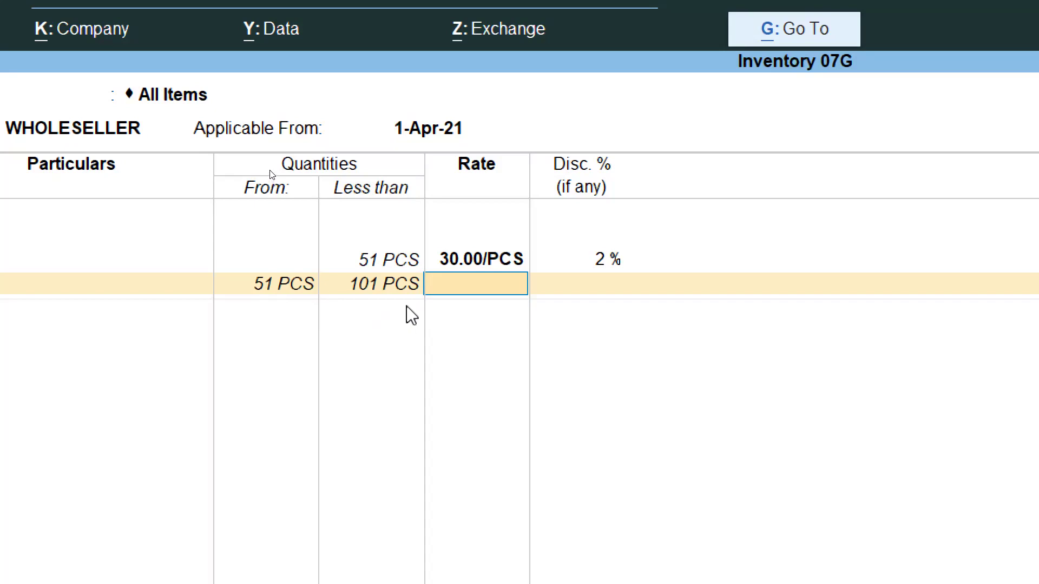
{"action": "type", "text": "25"}
{"action": "key", "text": "Return"}
{"action": "type", "text": "5"}
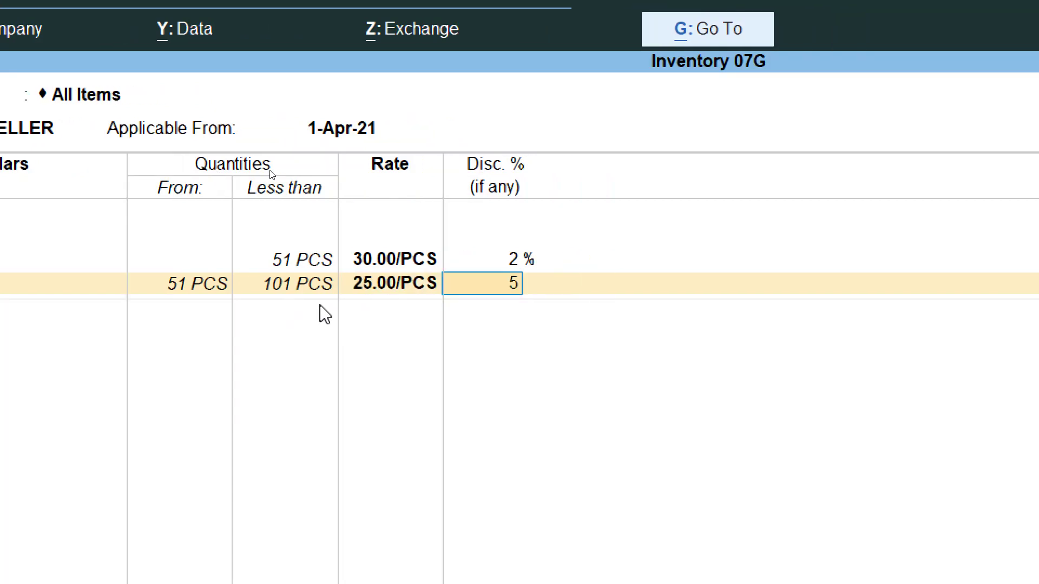
{"action": "key", "text": "Return"}
Step: Price Butter from 101 PCS upward at rate 23 with 10% discount and save the WHOLESELLER price list
{"action": "key", "text": "Up"}
{"action": "key", "text": "Up"}
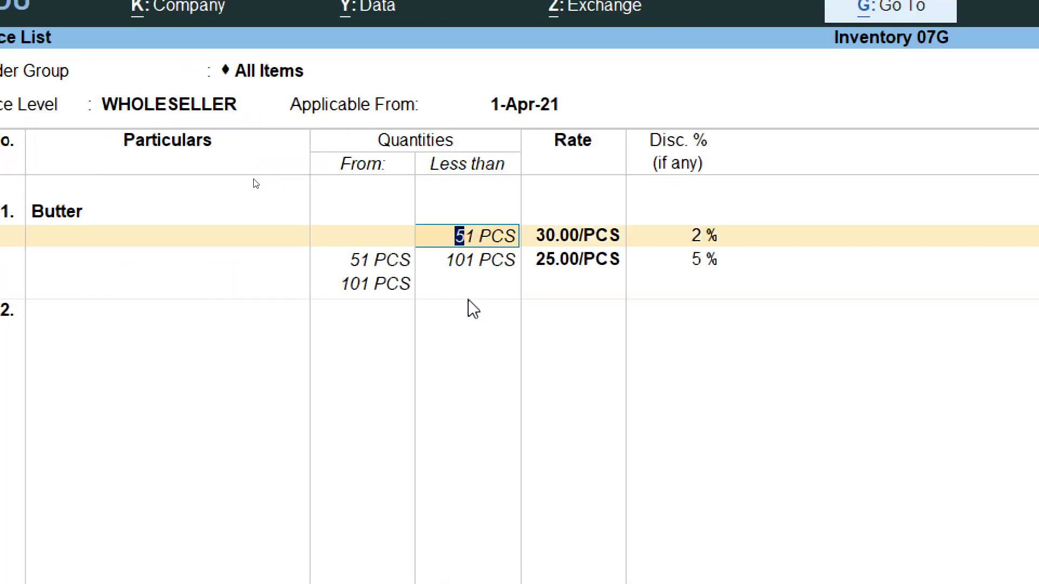
{"action": "left_click", "coordinate": [473, 289]}
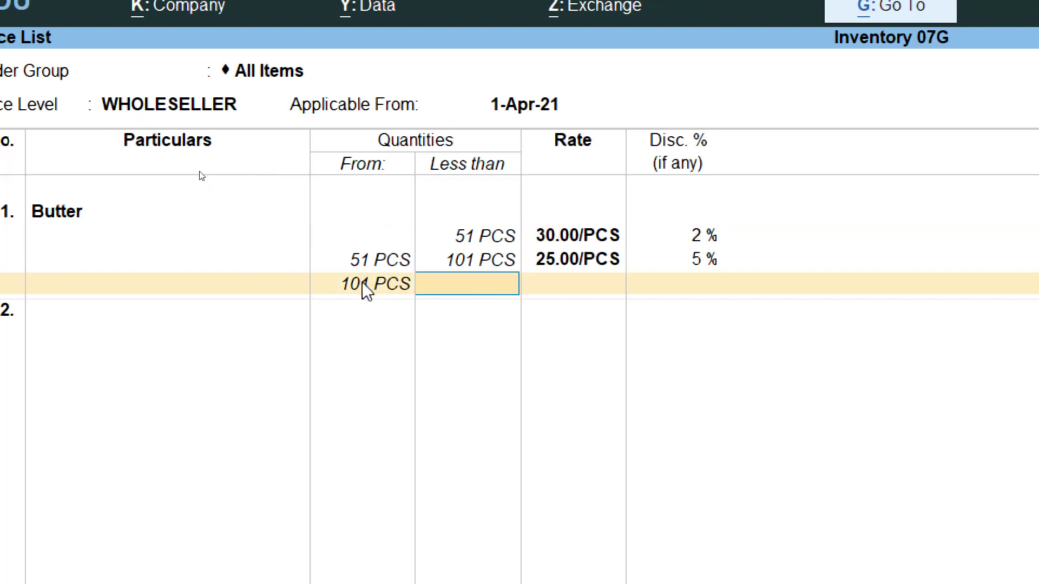
{"action": "key", "text": "Return"}
{"action": "type", "text": "23"}
{"action": "key", "text": "Return"}
{"action": "type", "text": "10"}
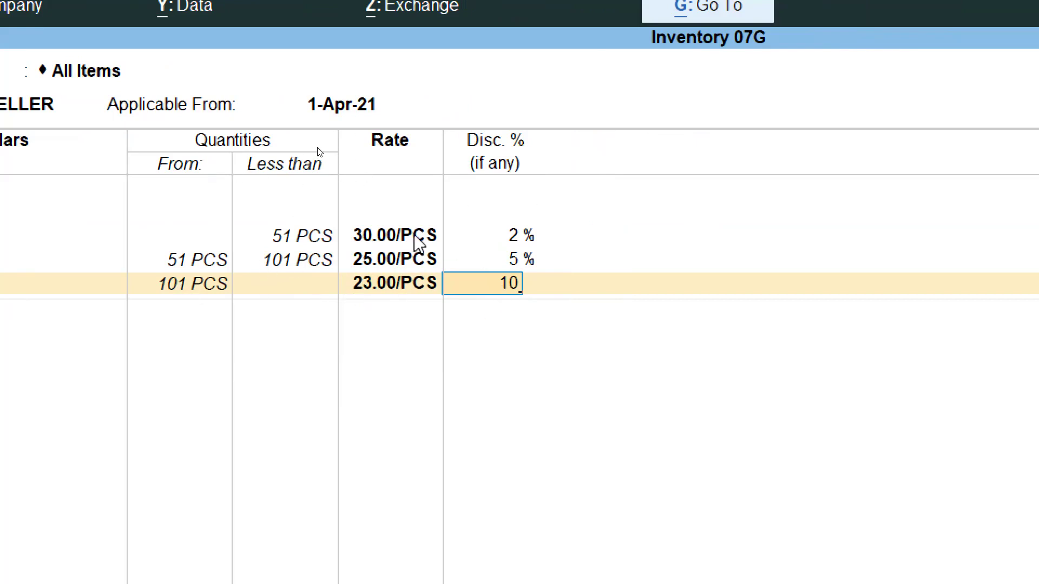
{"action": "key", "text": "Return"}
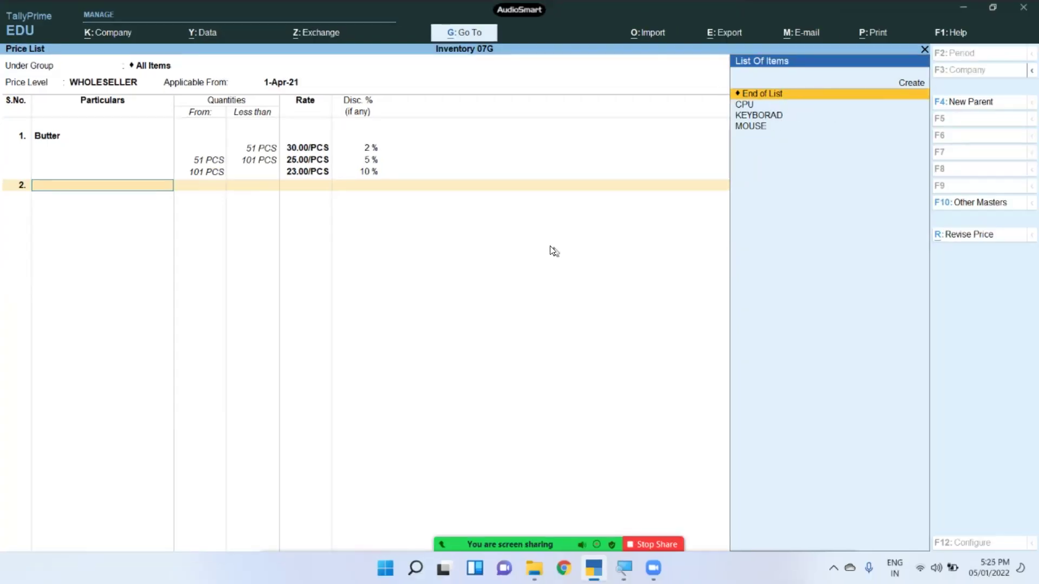
{"action": "key", "text": "Return"}
{"action": "key", "text": "Return"}
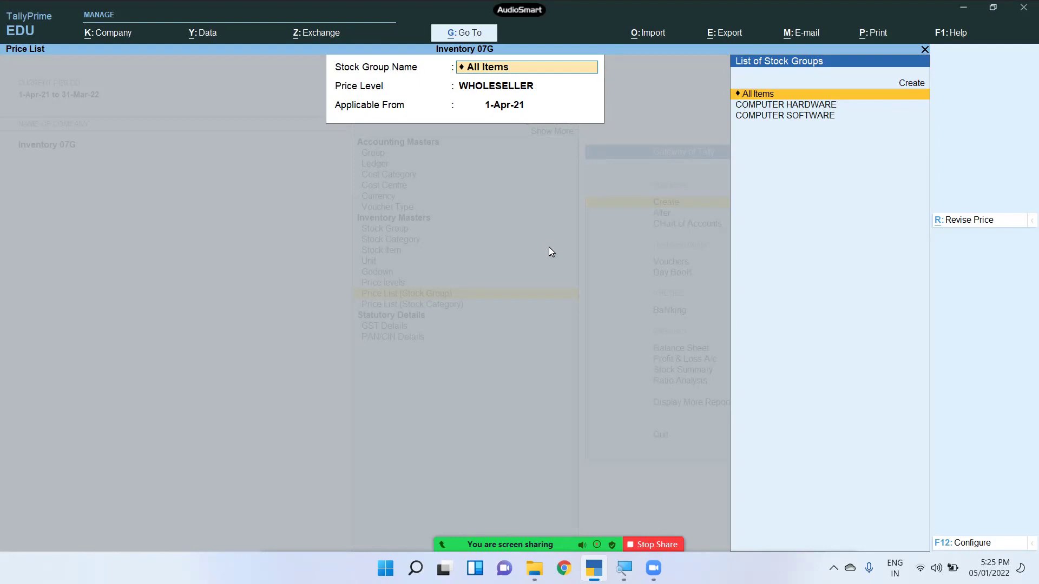
Step: Start a stock group price list for All Items at the RETAILER price level, applicable from 1-Apr-21
{"action": "key", "text": "Return"}
{"action": "key", "text": "Up"}
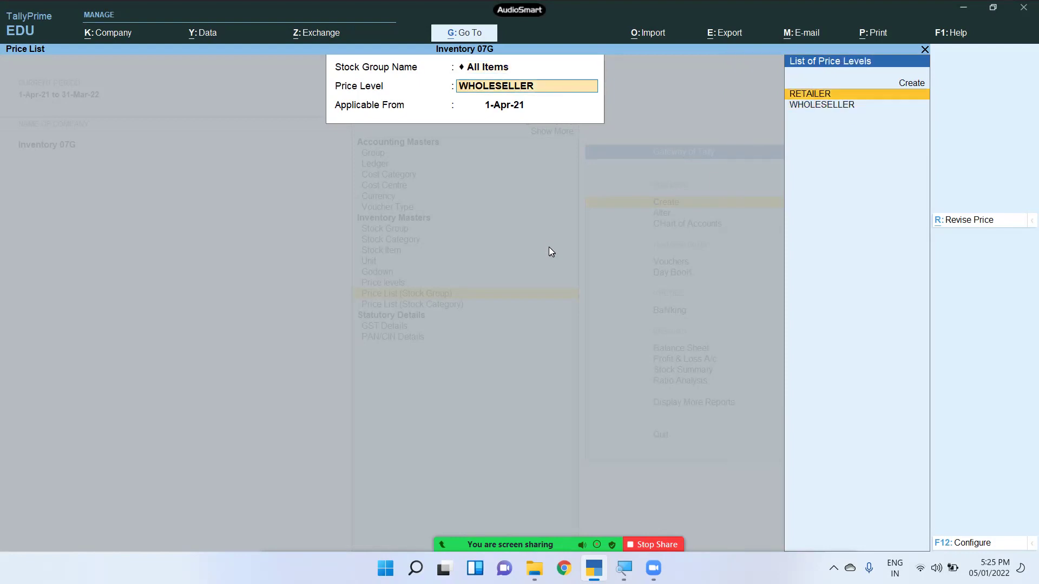
{"action": "key", "text": "Return"}
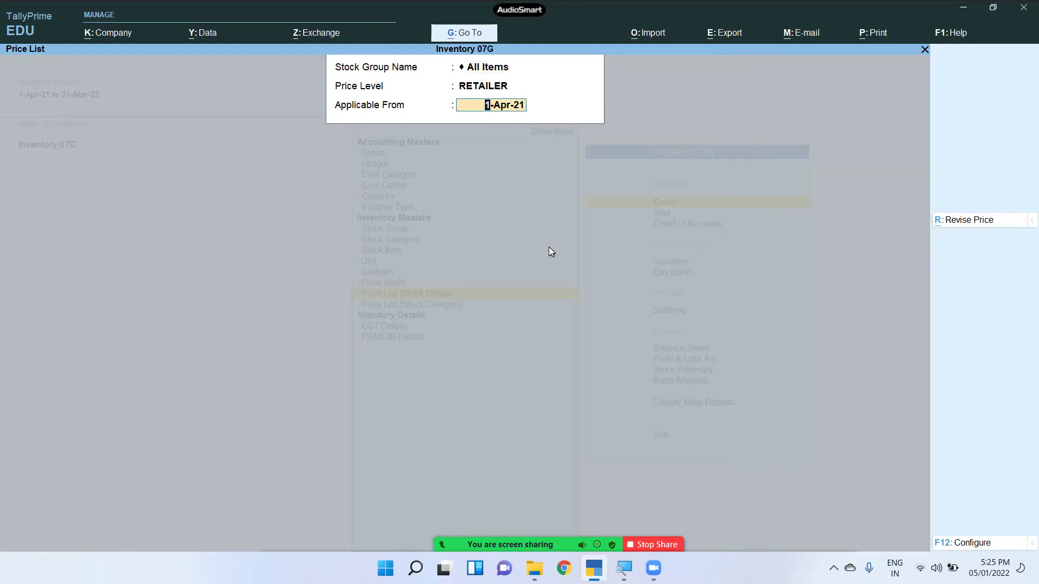
{"action": "key", "text": "Return"}
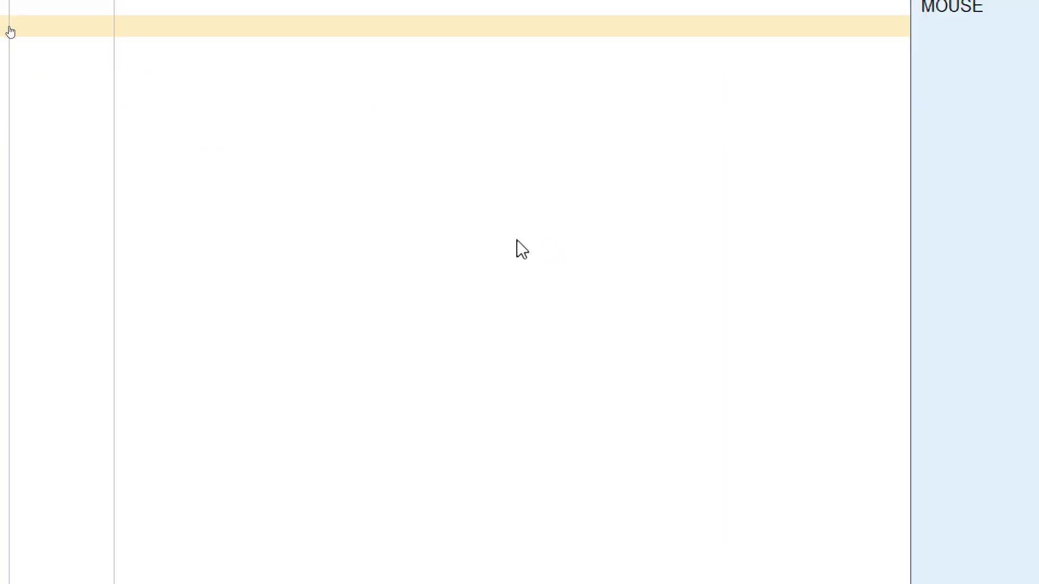
Step: Add Butter to the RETAILER price list with a slab of less than 11 PCS at rate 40 and 2% discount
{"action": "key", "text": "Return"}
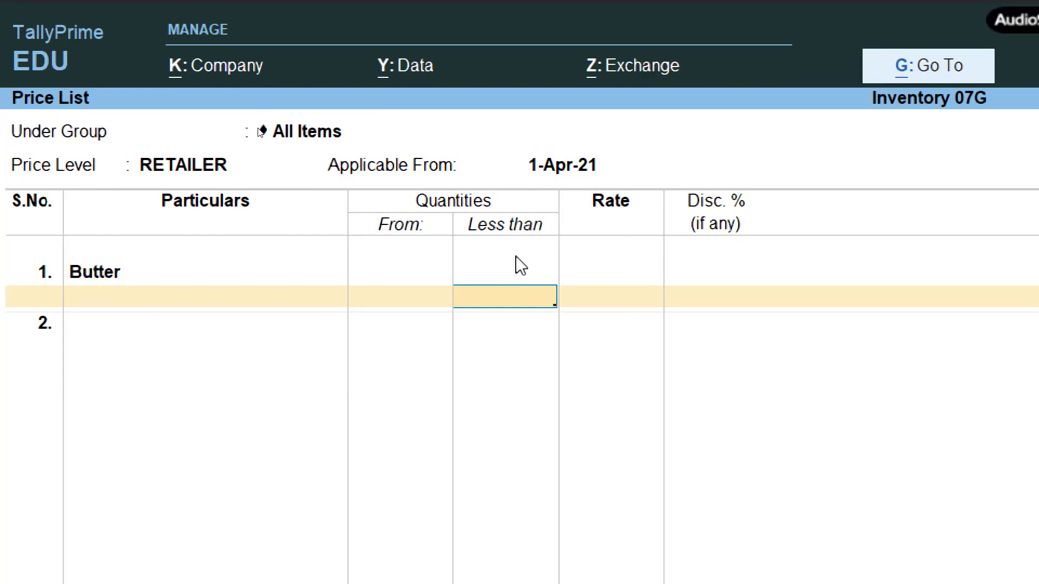
{"action": "type", "text": "11"}
{"action": "key", "text": "Return"}
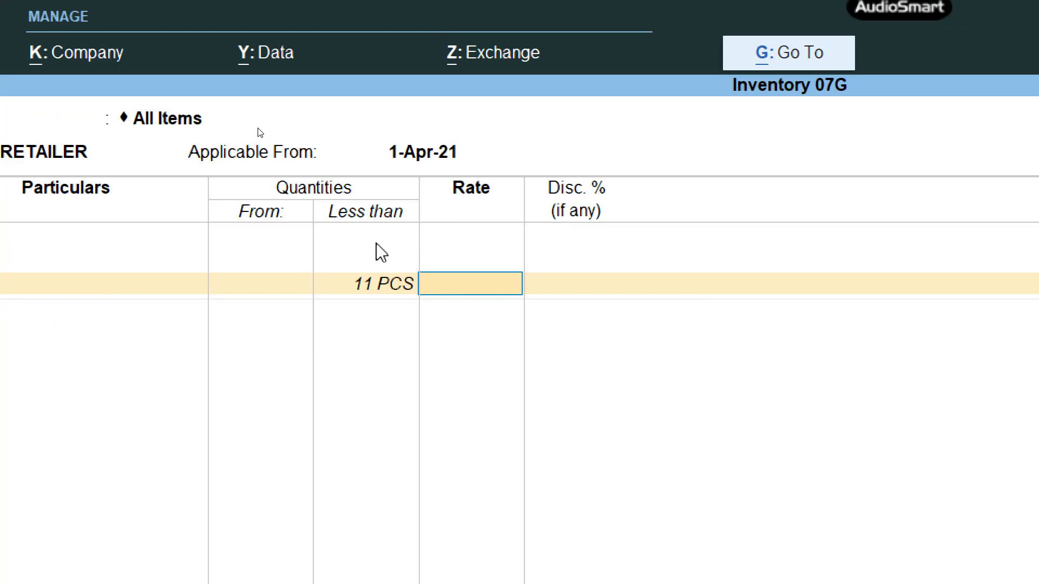
{"action": "type", "text": "40"}
{"action": "key", "text": "Return"}
{"action": "type", "text": "2"}
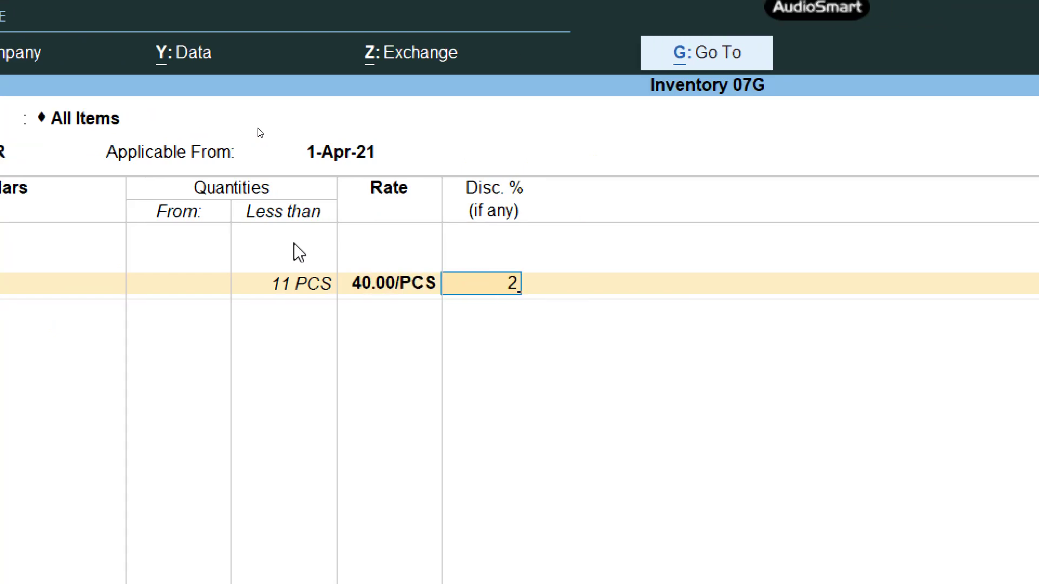
{"action": "key", "text": "Return"}
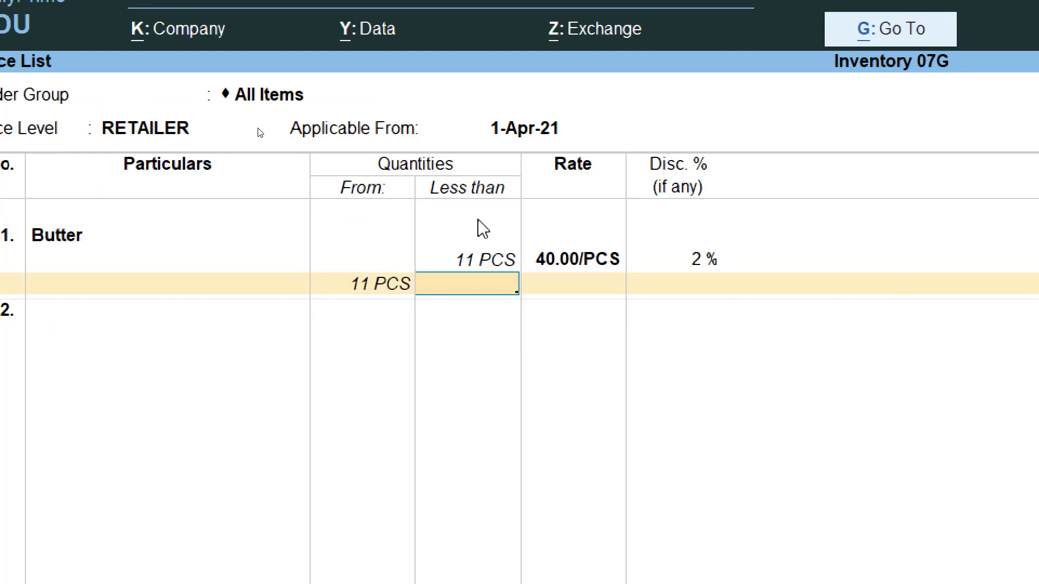
Step: Add a second RETAILER slab for Butter, from 11 to less than 31 PCS, at rate 35 with 5% discount
{"action": "type", "text": "31"}
{"action": "key", "text": "Return"}
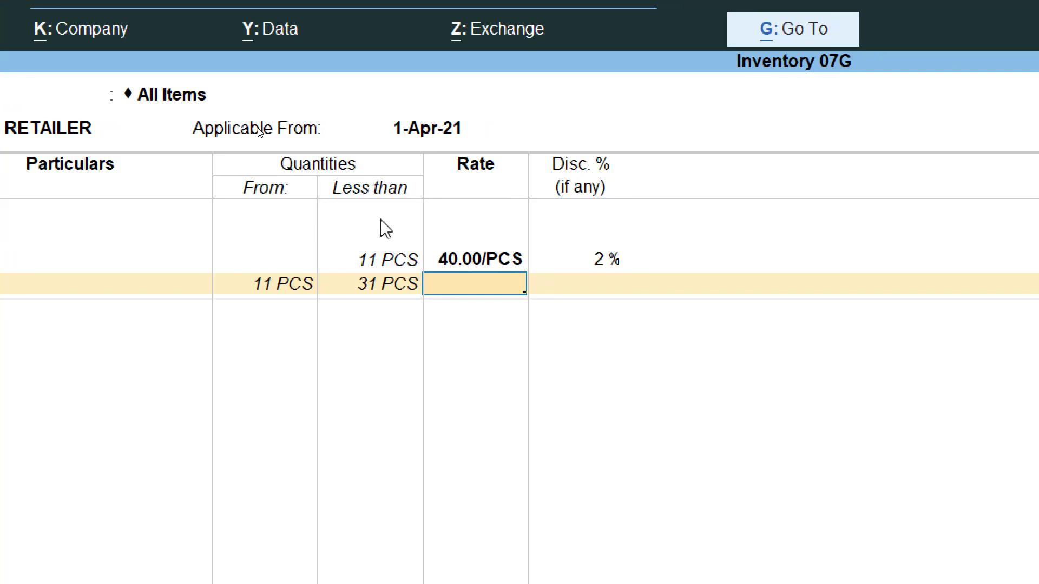
{"action": "type", "text": "30"}
{"action": "key", "text": "BackSpace"}
{"action": "type", "text": "35"}
{"action": "key", "text": "BackSpace"}
{"action": "key", "text": "BackSpace"}
{"action": "type", "text": "5"}
{"action": "key", "text": "Return"}
{"action": "type", "text": "5"}
{"action": "key", "text": "Return"}
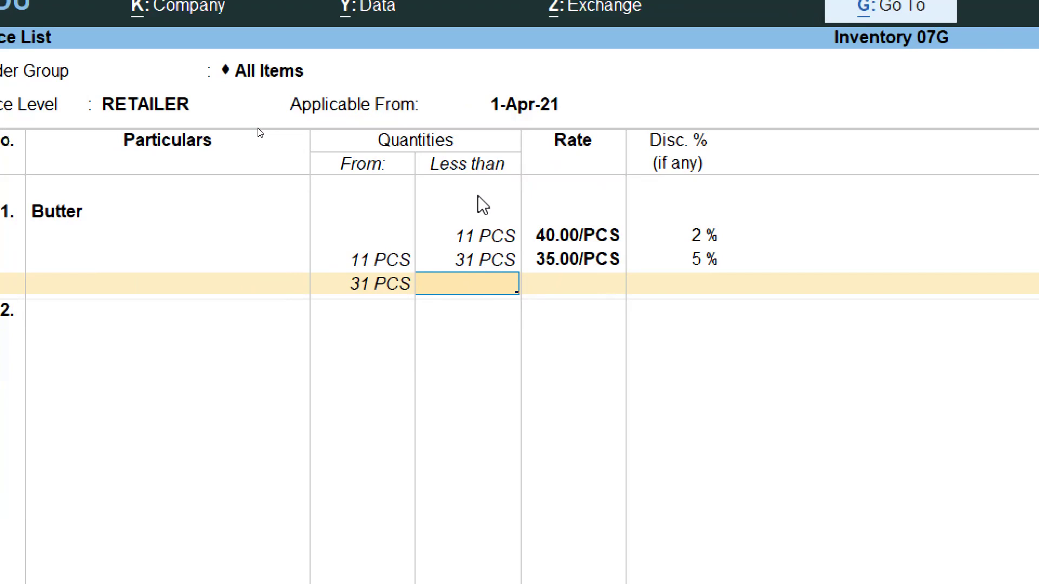
Step: Price Butter from 31 PCS upward at rate 30 with 7% discount and save the RETAILER price list
{"action": "key", "text": "Return"}
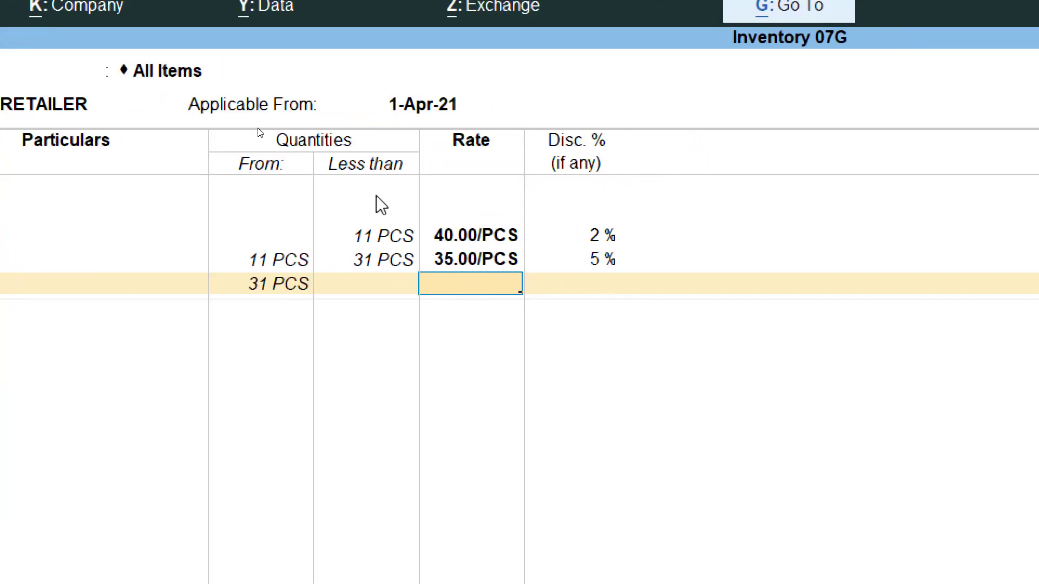
{"action": "type", "text": "30"}
{"action": "key", "text": "Return"}
{"action": "type", "text": "7"}
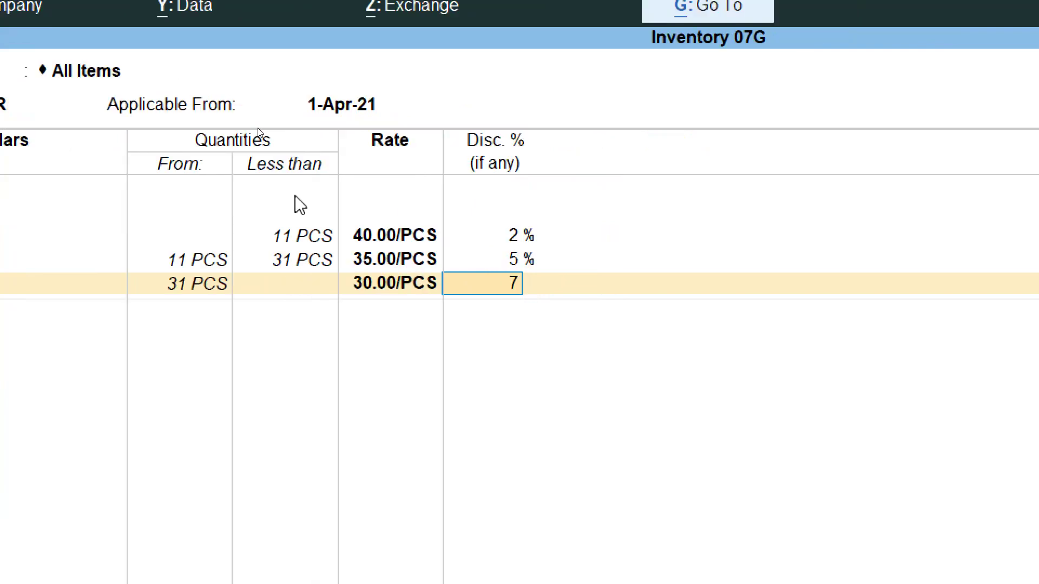
{"action": "key", "text": "Return"}
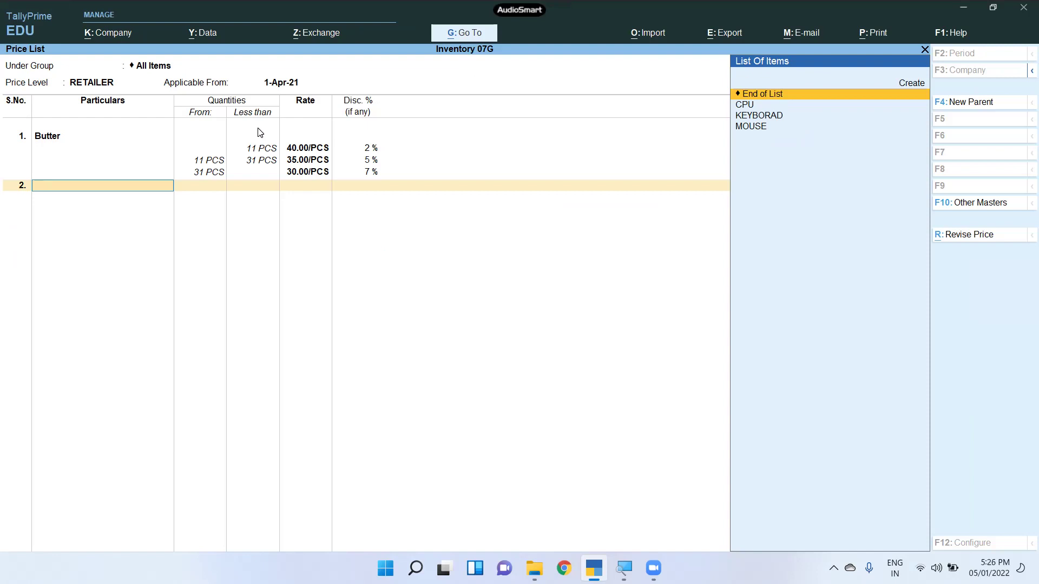
{"action": "key", "text": "Return"}
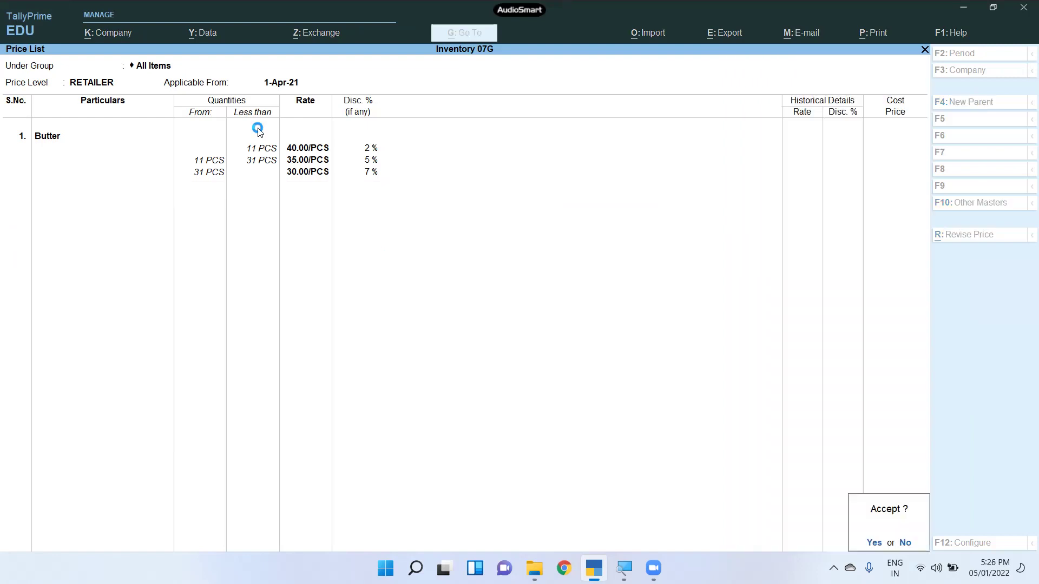
{"action": "key", "text": "Return"}
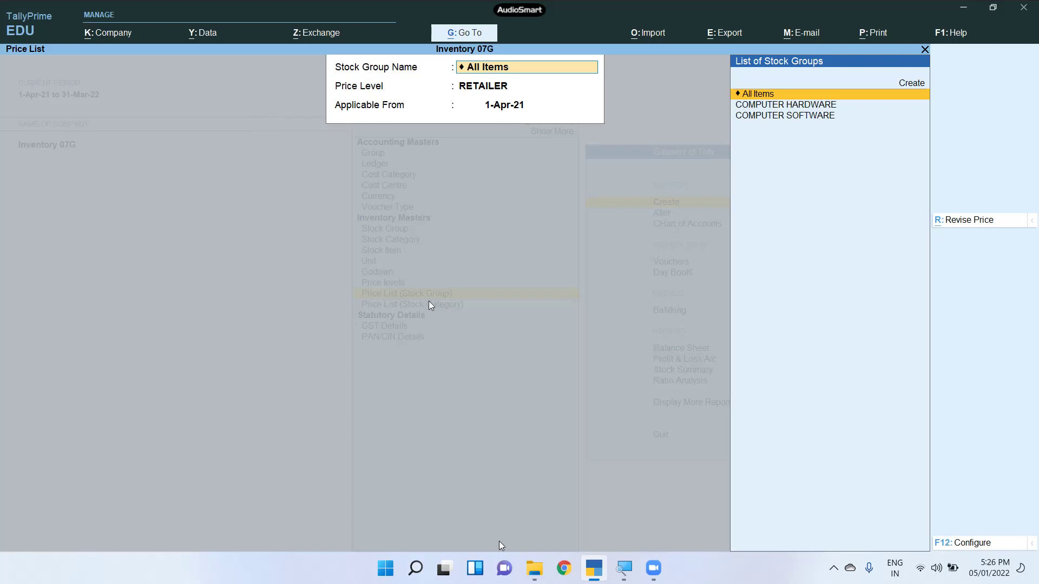
Step: Leave price list creation and start a new sales voucher
{"action": "mouse_move", "coordinate": [496, 541]}
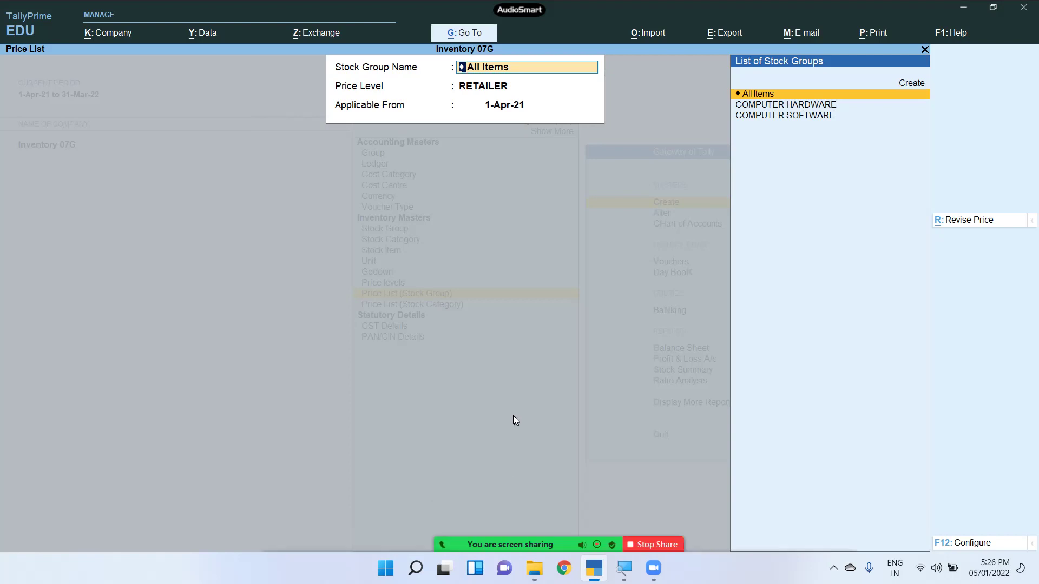
{"action": "key", "text": "Escape"}
{"action": "key", "text": "Escape"}
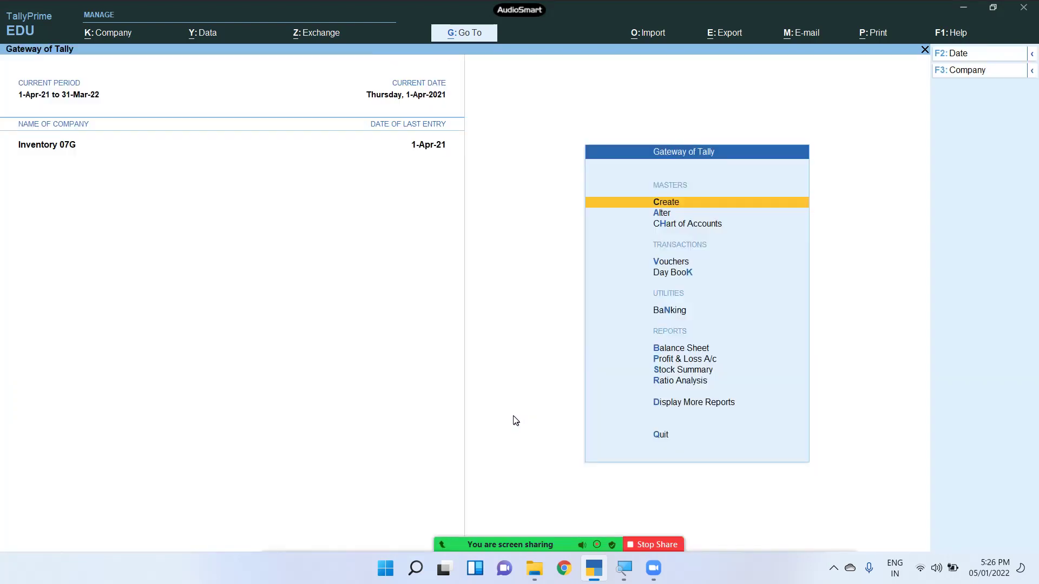
{"action": "key", "text": "Down"}
{"action": "key", "text": "Down"}
{"action": "key", "text": "Down"}
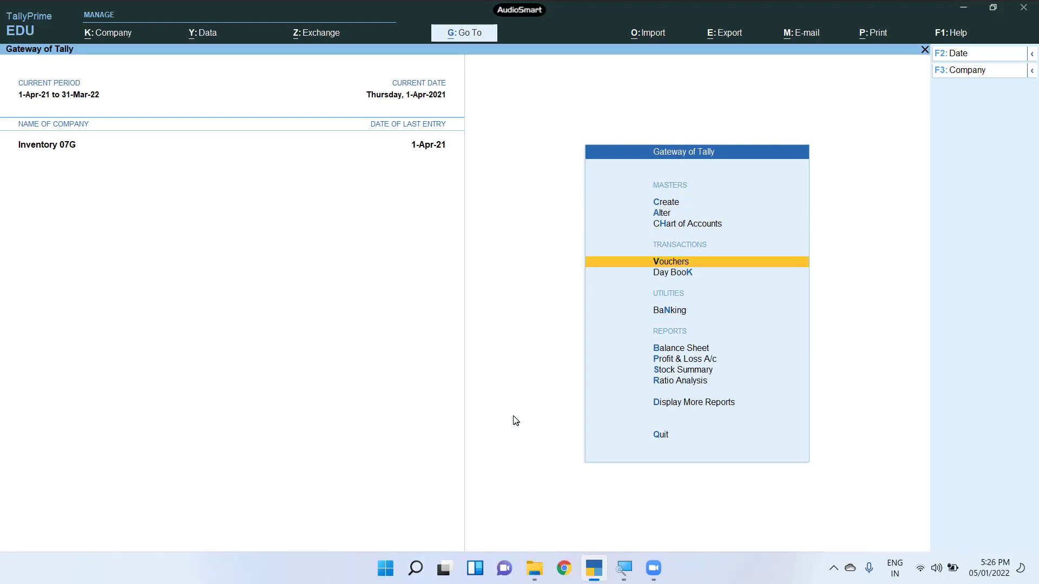
{"action": "key", "text": "Return"}
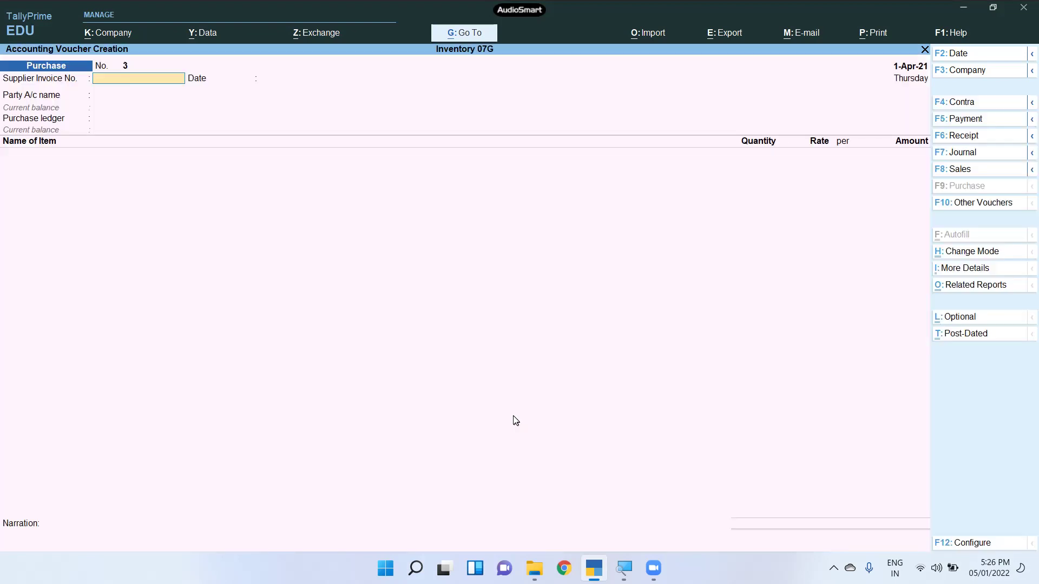
{"action": "key", "text": "F8"}
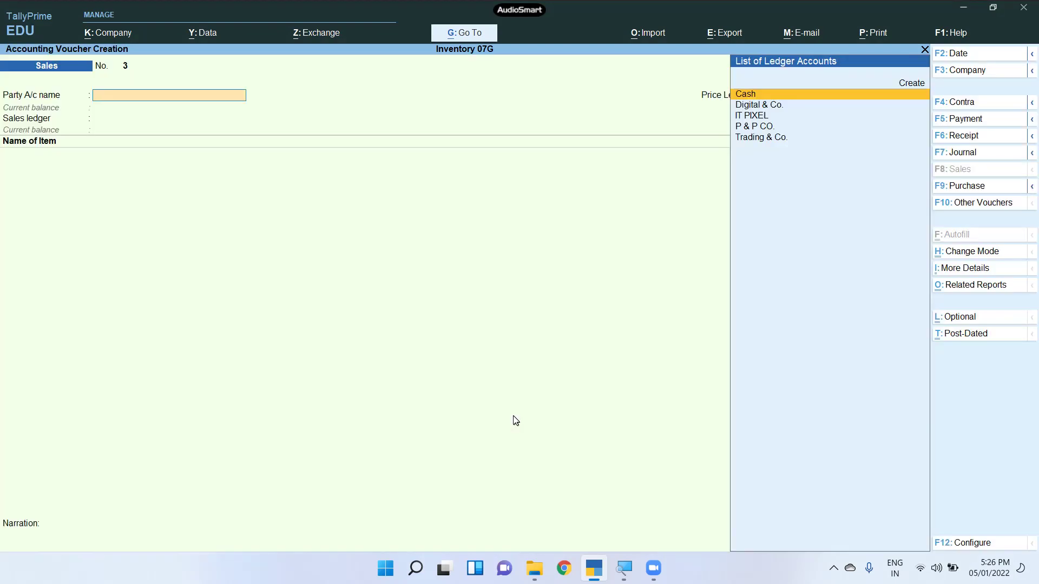
Step: Set the sales voucher's party to Cash without dispatch details, the price level to Not Applicable and the sales ledger to SALES
{"action": "key", "text": "Return"}
{"action": "key", "text": "Escape"}
{"action": "key", "text": "Return"}
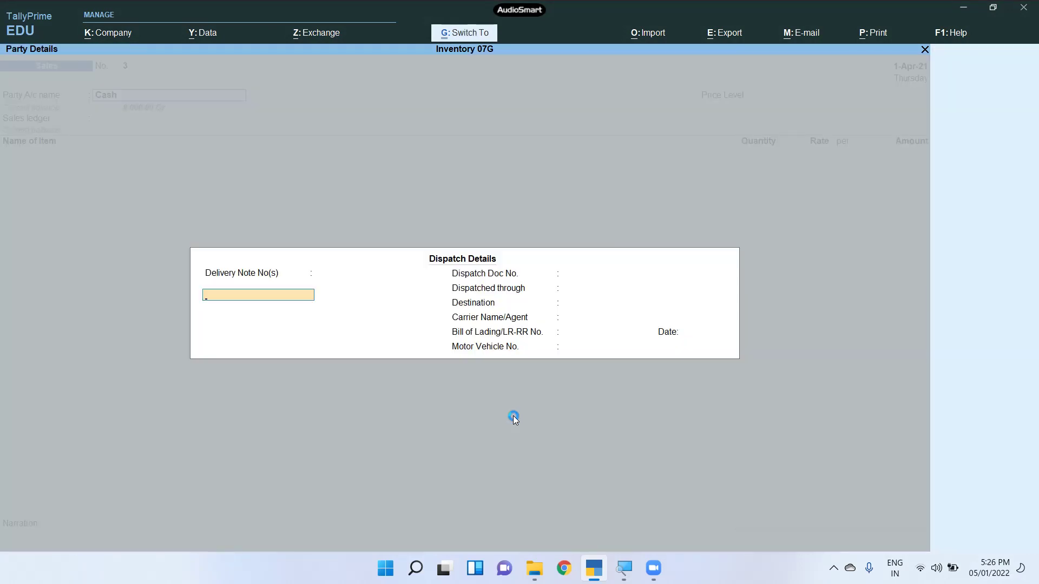
{"action": "key", "text": "ctrl+a"}
{"action": "key", "text": "ctrl+a"}
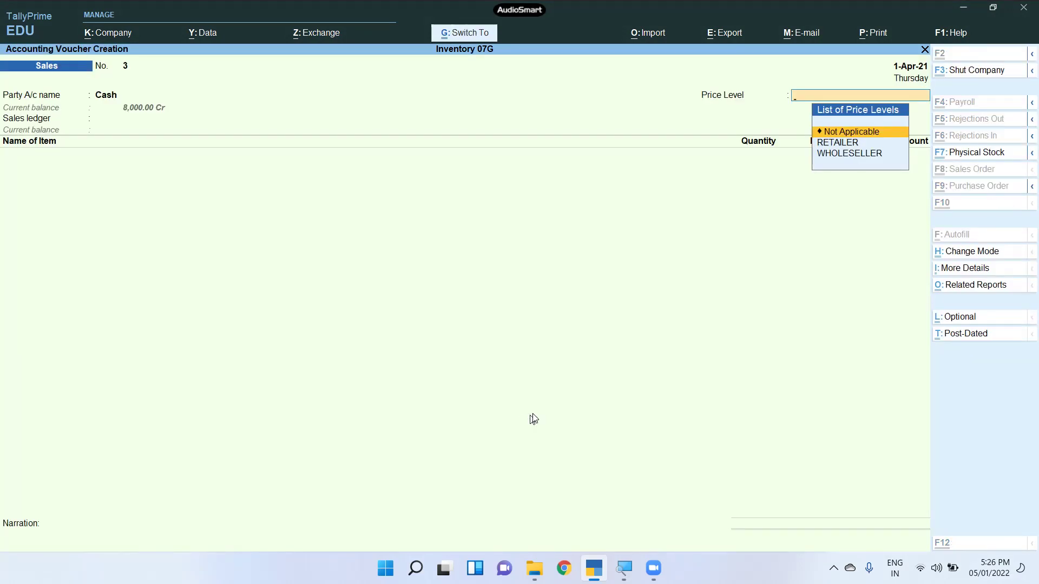
{"action": "key", "text": "Return"}
{"action": "key", "text": "Return"}
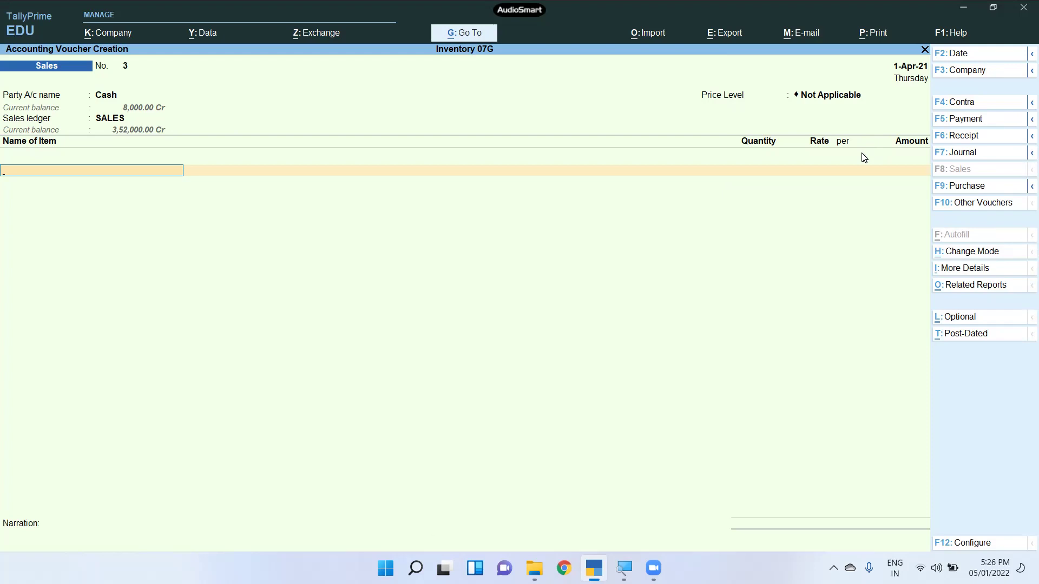
Step: Enable the discount column in invoices in the company features and save the settings
{"action": "key", "text": "F11"}
{"action": "key", "text": "Down"}
{"action": "key", "text": "Down"}
{"action": "key", "text": "Down"}
{"action": "key", "text": "Down"}
{"action": "key", "text": "Down"}
{"action": "key", "text": "Down"}
{"action": "key", "text": "Down"}
{"action": "key", "text": "Down"}
{"action": "key", "text": "Down"}
{"action": "key", "text": "Down"}
{"action": "key", "text": "Down"}
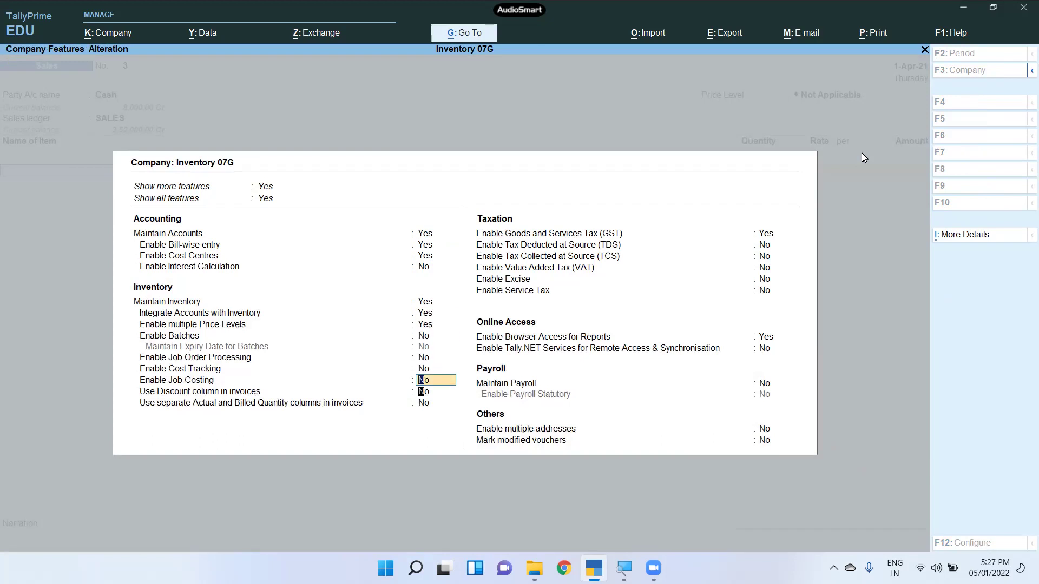
{"action": "type", "text": "Y"}
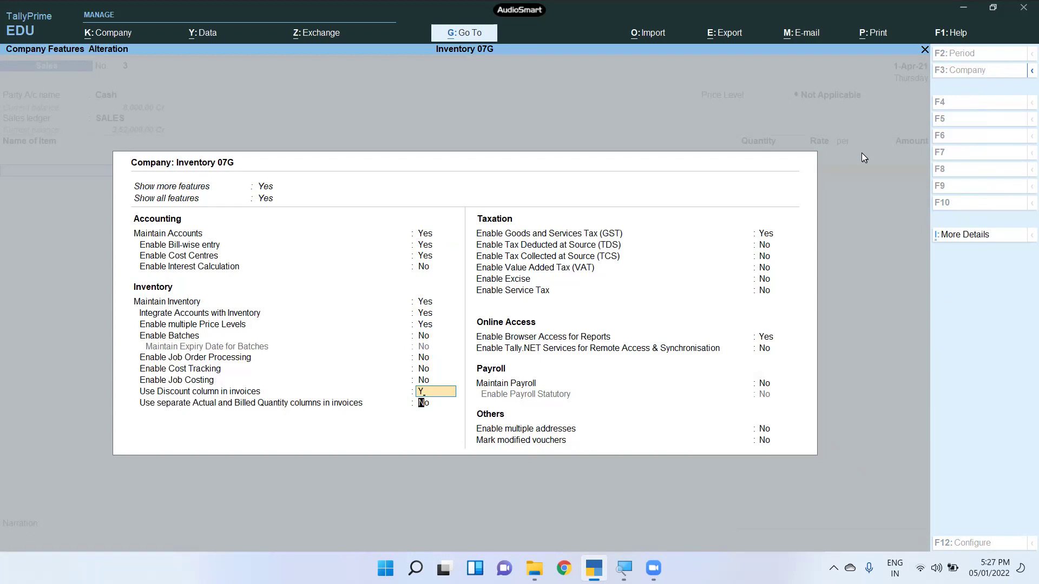
{"action": "key", "text": "Return"}
{"action": "key", "text": "Return"}
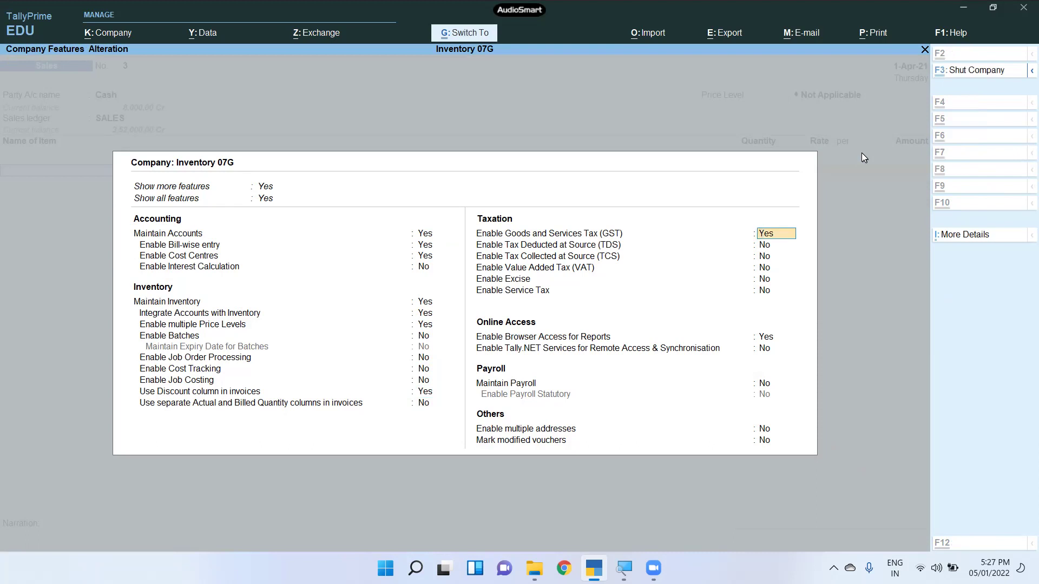
{"action": "key", "text": "ctrl+a"}
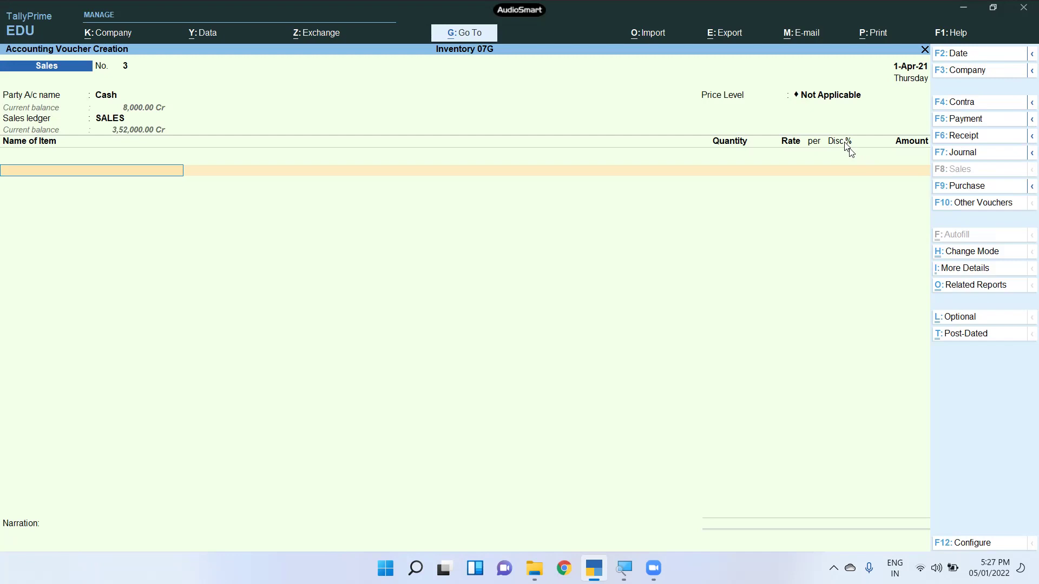
Step: Change the voucher's party to Digital & Co., leaving the dispatch details blank and accepting the default party details
{"action": "key", "text": "BackSpace"}
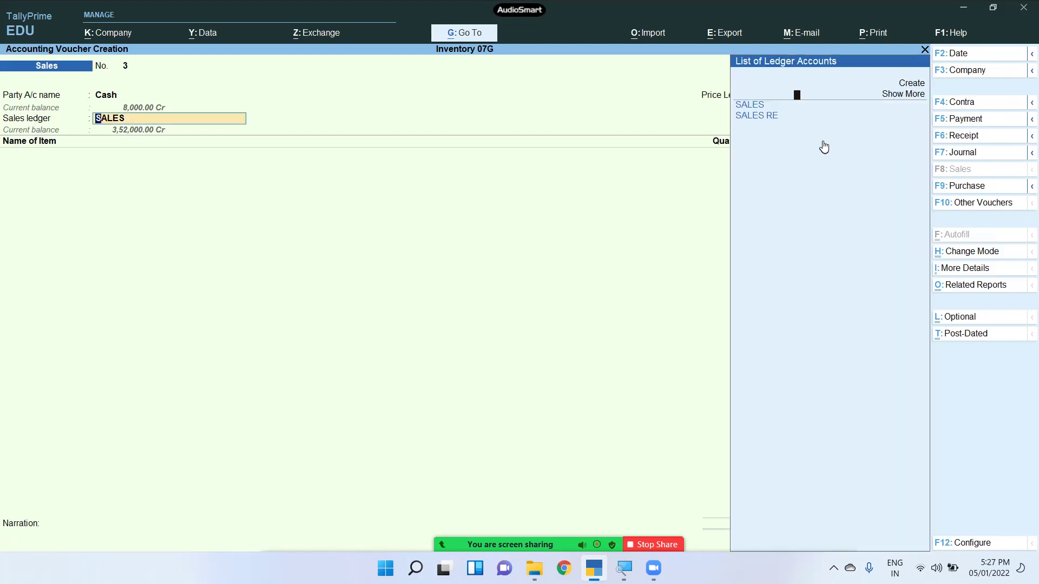
{"action": "key", "text": "BackSpace"}
{"action": "key", "text": "BackSpace"}
{"action": "key", "text": "Down"}
{"action": "key", "text": "Down"}
{"action": "key", "text": "Down"}
{"action": "key", "text": "Down"}
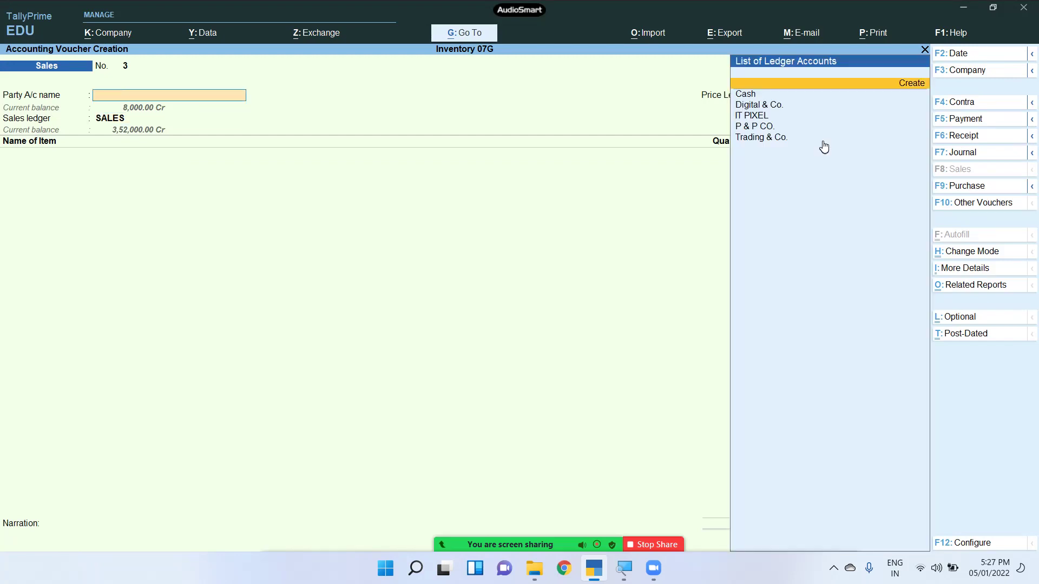
{"action": "key", "text": "Up"}
{"action": "key", "text": "Return"}
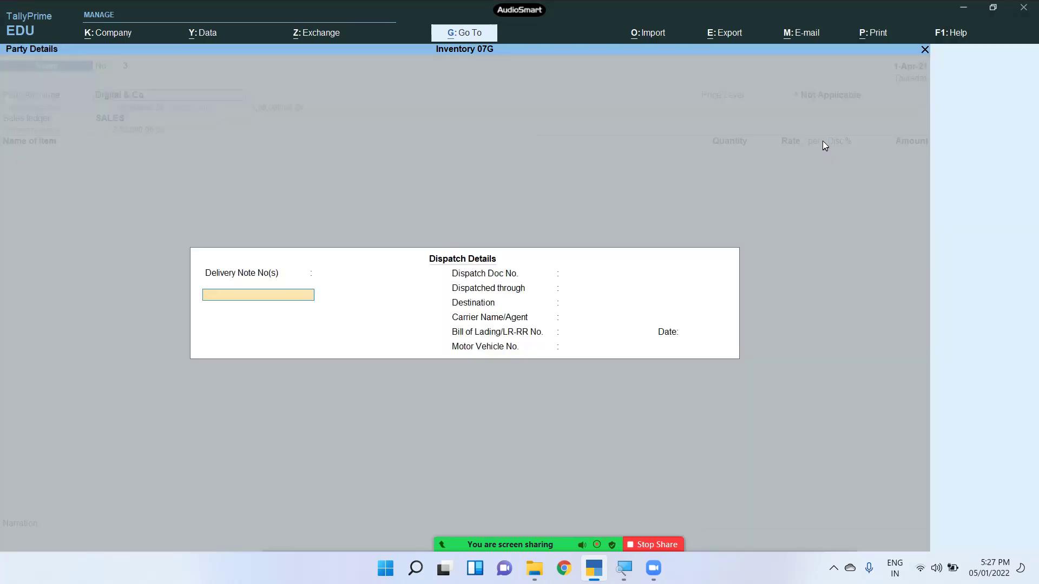
{"action": "key", "text": "Return"}
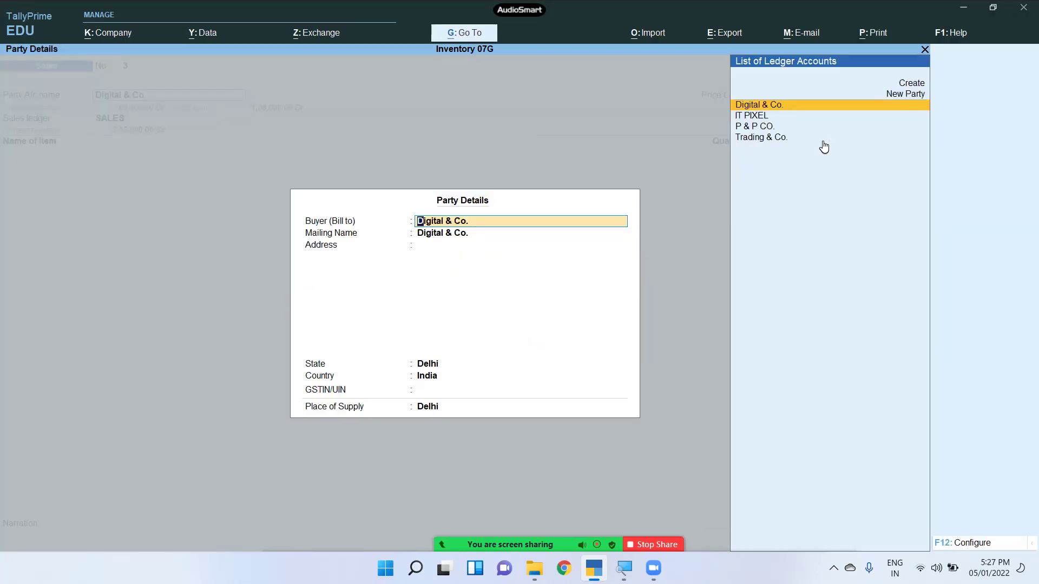
{"action": "key", "text": "ctrl+a"}
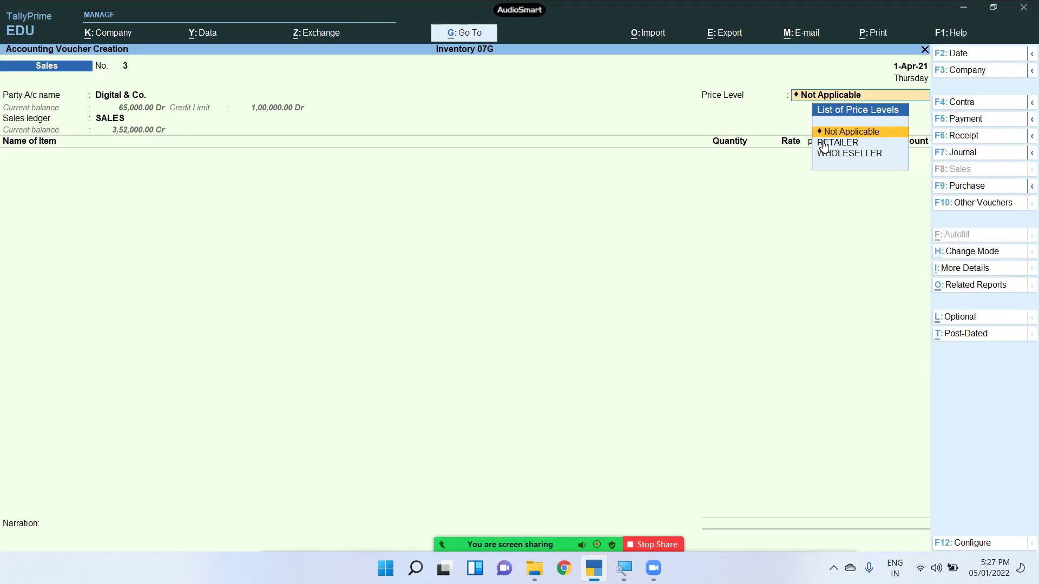
Step: Set the voucher's price level to WHOLESELLER and keep SALES as the sales ledger
{"action": "key", "text": "Down"}
{"action": "key", "text": "Down"}
{"action": "key", "text": "Up"}
{"action": "key", "text": "Down"}
{"action": "key", "text": "Up"}
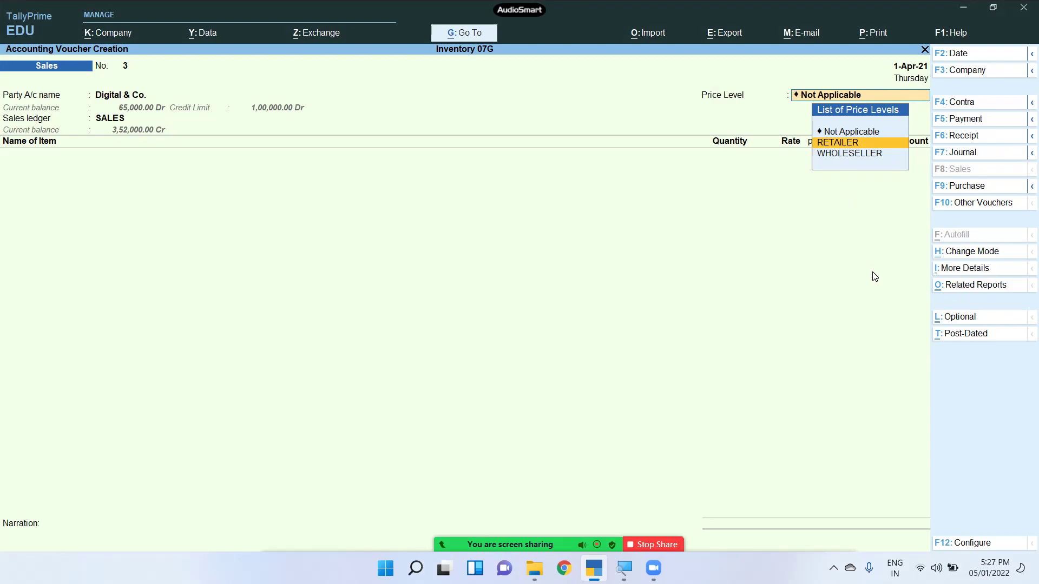
{"action": "key", "text": "Down"}
{"action": "key", "text": "BackSpace"}
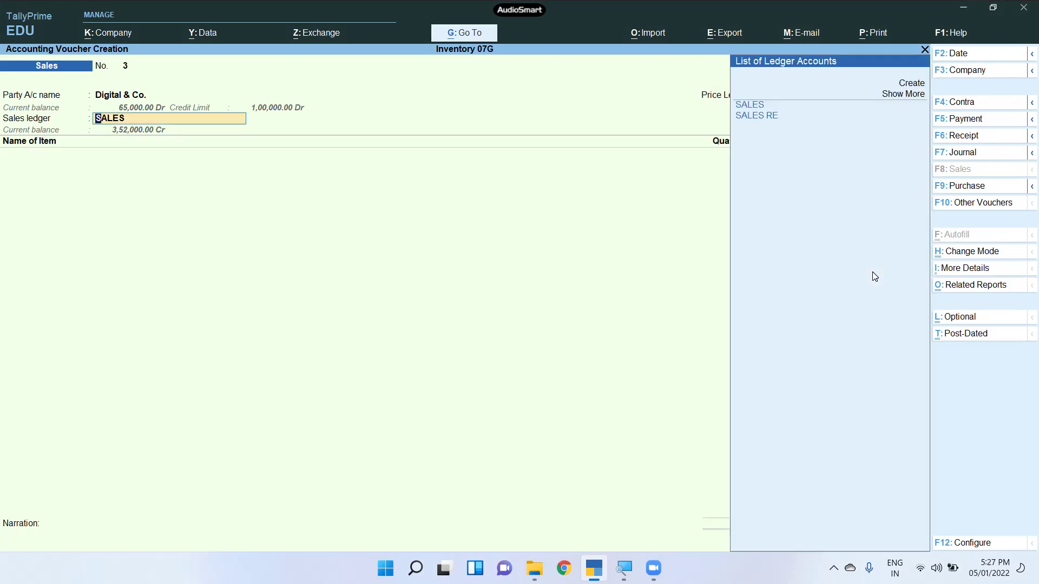
{"action": "key", "text": "Down"}
{"action": "key", "text": "Up"}
{"action": "key", "text": "Return"}
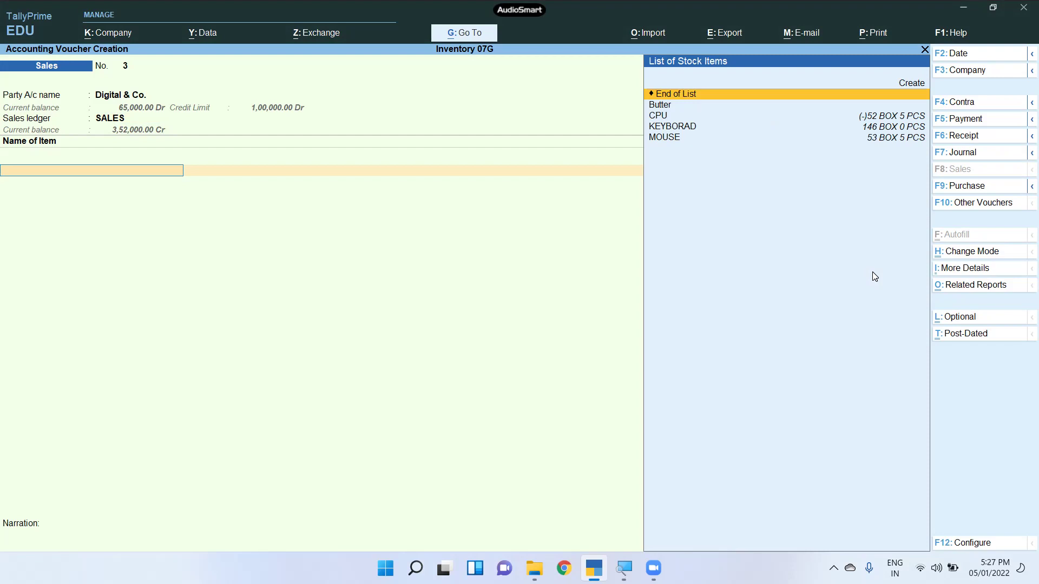
Step: Add 63 PCS of Butter from Main Location at the price list's rate and discount, and save the voucher
{"action": "key", "text": "Down"}
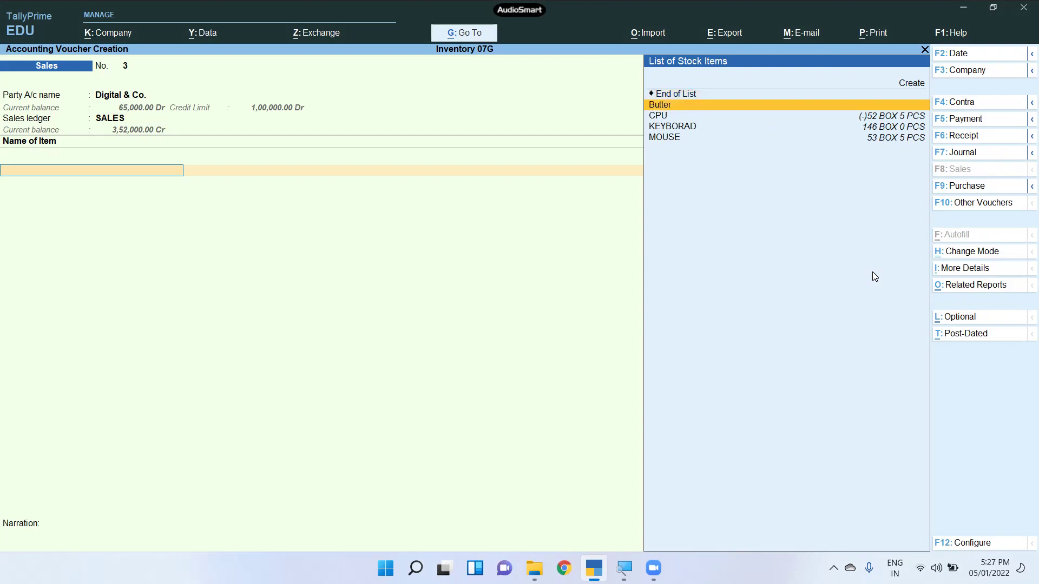
{"action": "key", "text": "Return"}
{"action": "key", "text": "Down"}
{"action": "key", "text": "Return"}
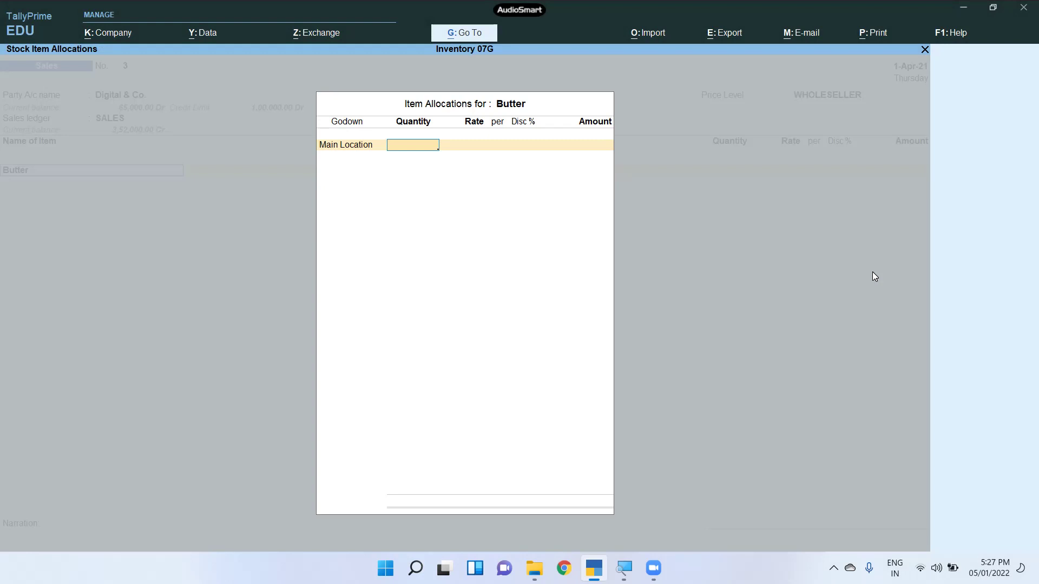
{"action": "type", "text": "63"}
{"action": "key", "text": "Return"}
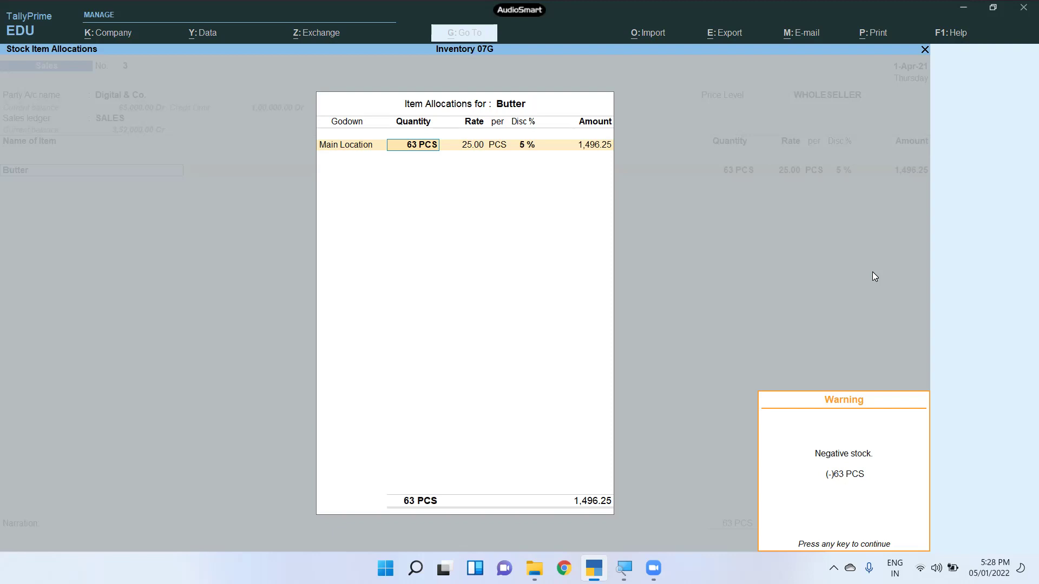
{"action": "key", "text": "Return"}
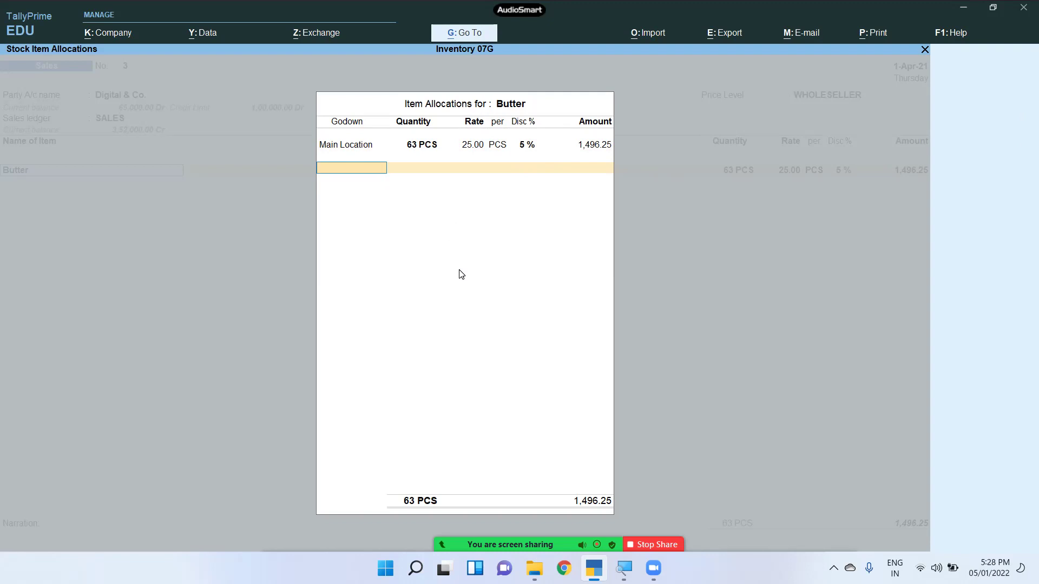
{"action": "key", "text": "Return"}
{"action": "key", "text": "Return"}
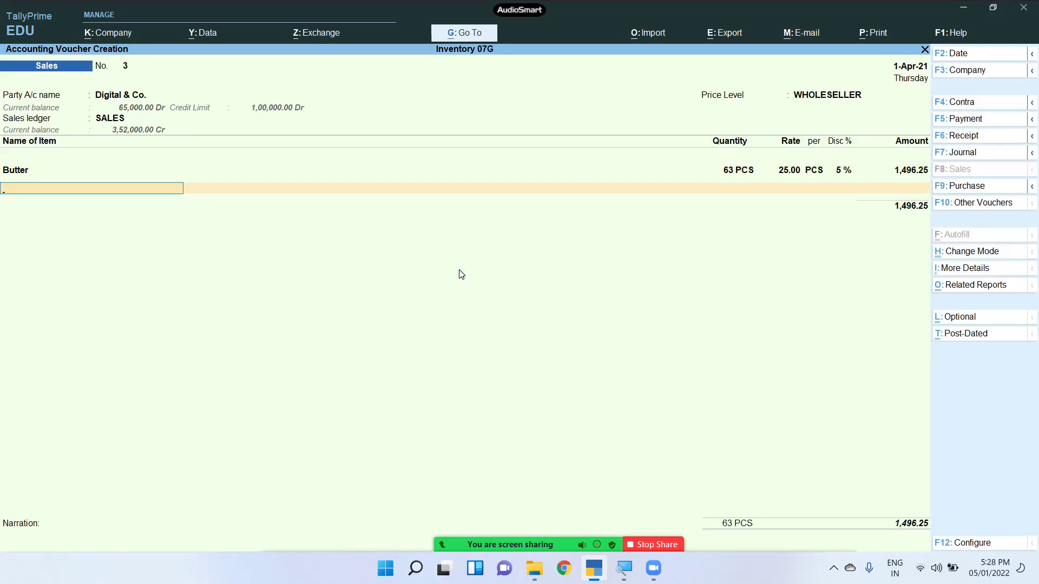
{"action": "key", "text": "ctrl+a"}
Step: Set the new sales voucher's party to Trading & Co. without dispatch details, the price level to RETAILER and the sales ledger to SALES
{"action": "key", "text": "Down"}
{"action": "key", "text": "Down"}
{"action": "key", "text": "Down"}
{"action": "key", "text": "Down"}
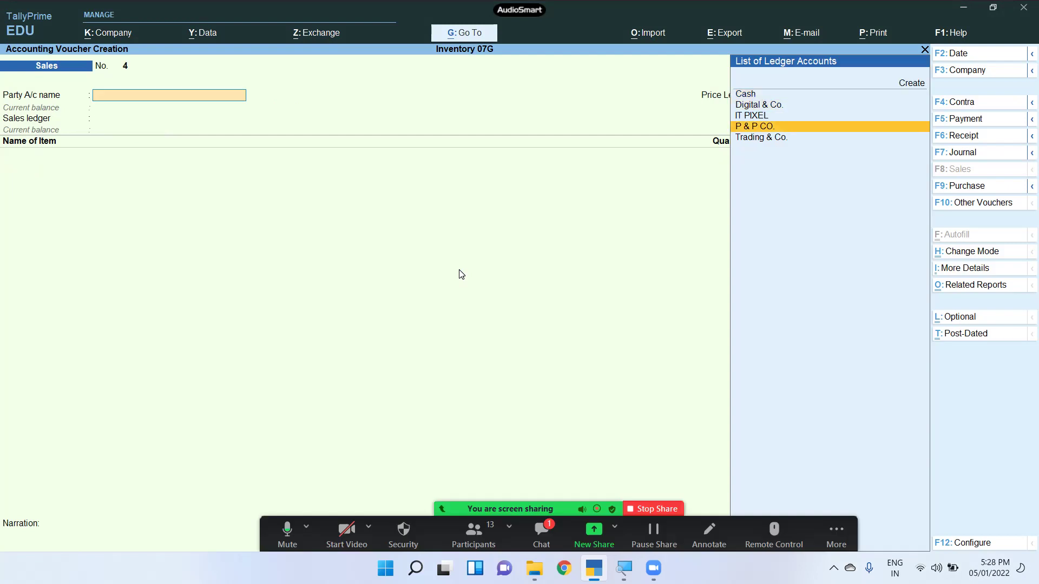
{"action": "key", "text": "Return"}
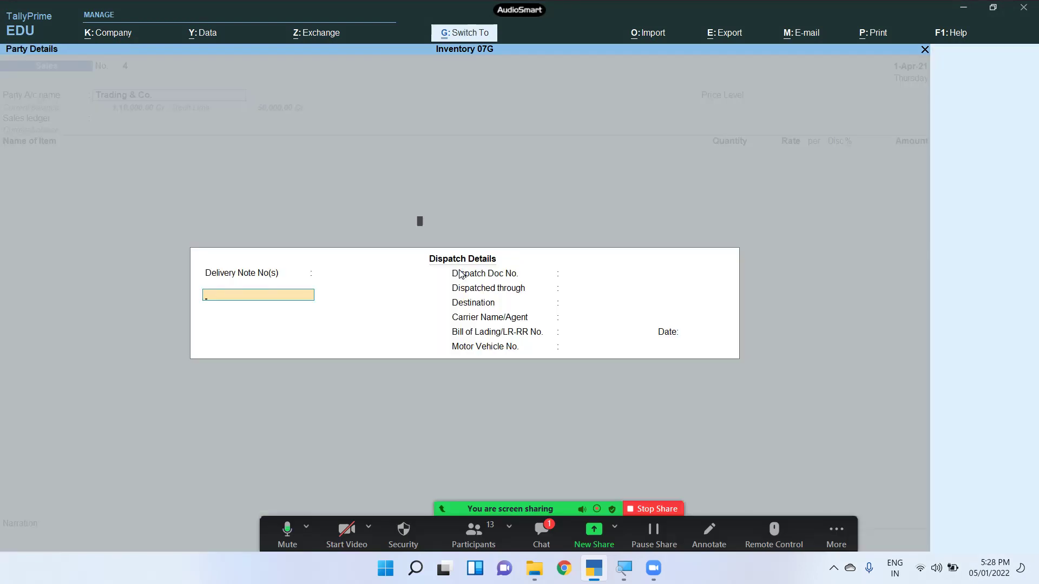
{"action": "key", "text": "ctrl+a"}
{"action": "key", "text": "ctrl+a"}
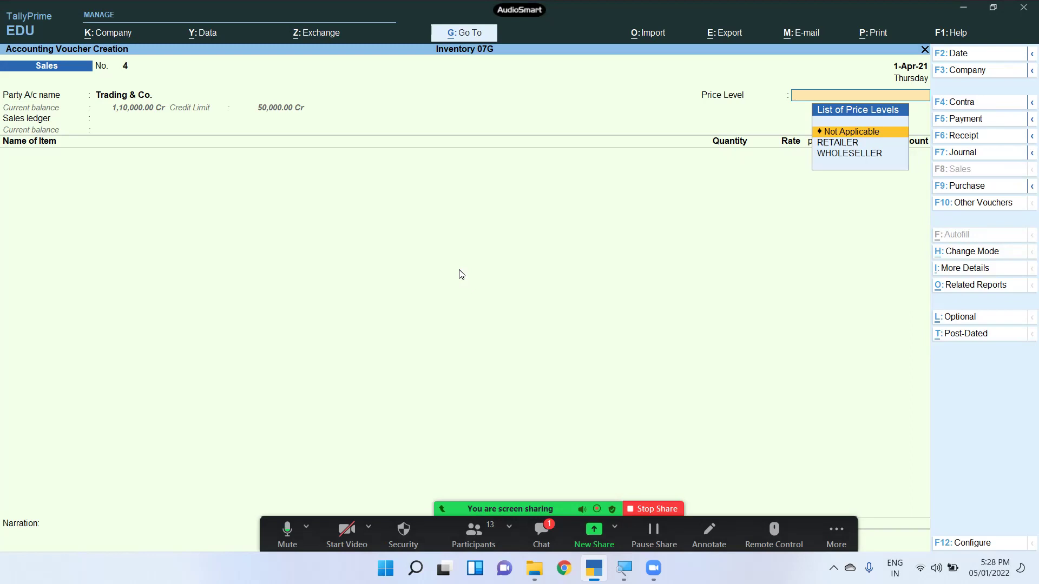
{"action": "key", "text": "Down"}
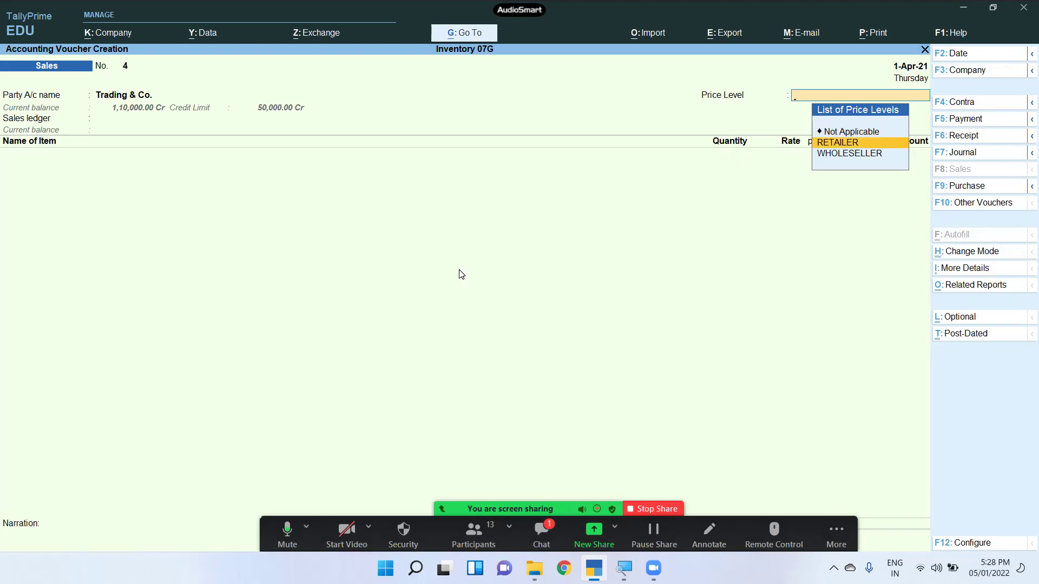
{"action": "key", "text": "Return"}
{"action": "key", "text": "Return"}
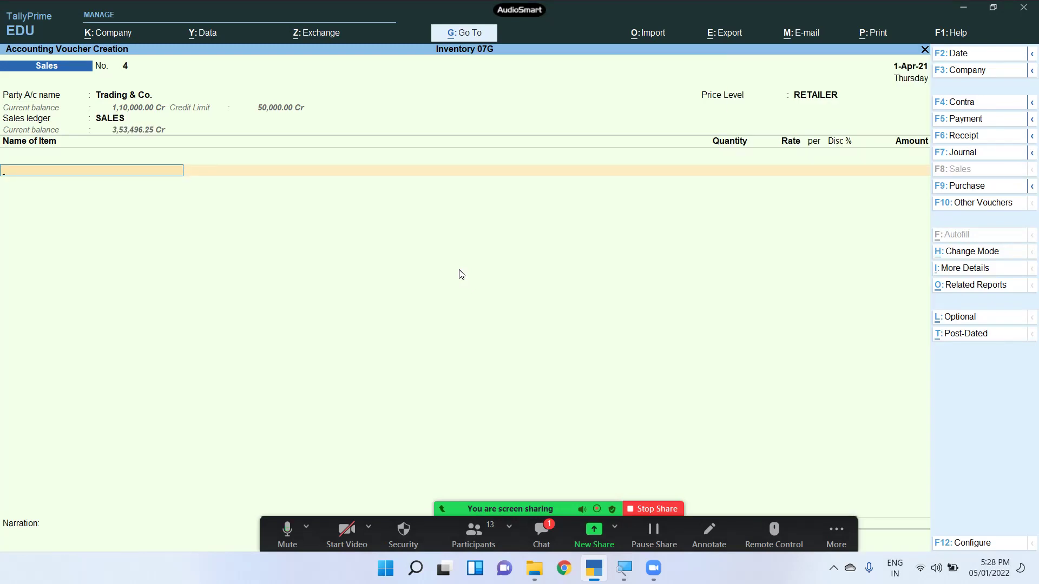
Step: Add 13 PCS of Butter from Main Location to the Trading & Co. voucher, accepting the price list's rate and discount
{"action": "key", "text": "space"}
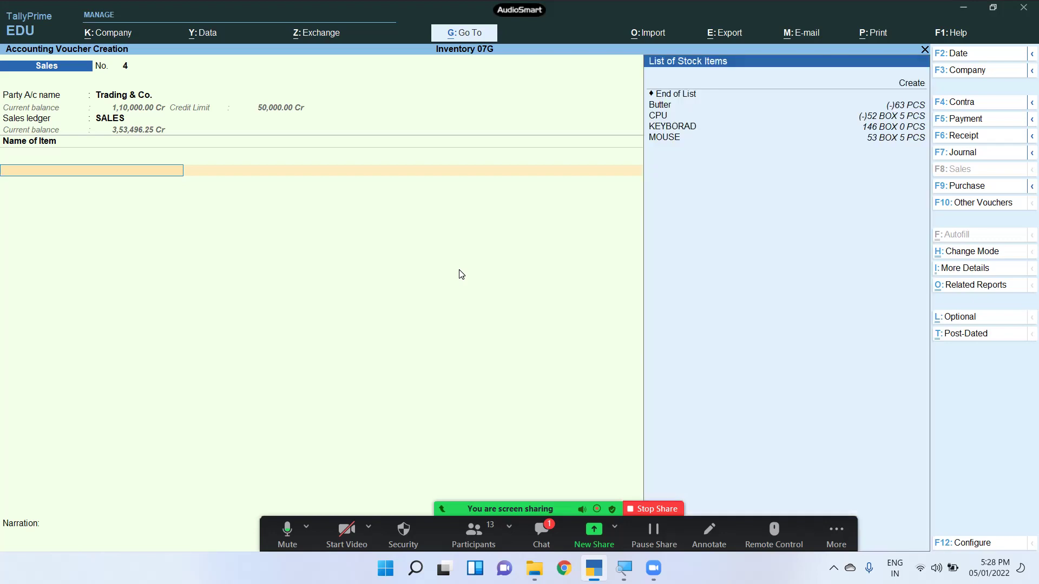
{"action": "key", "text": "Down"}
{"action": "key", "text": "Down"}
{"action": "key", "text": "Down"}
{"action": "key", "text": "Up"}
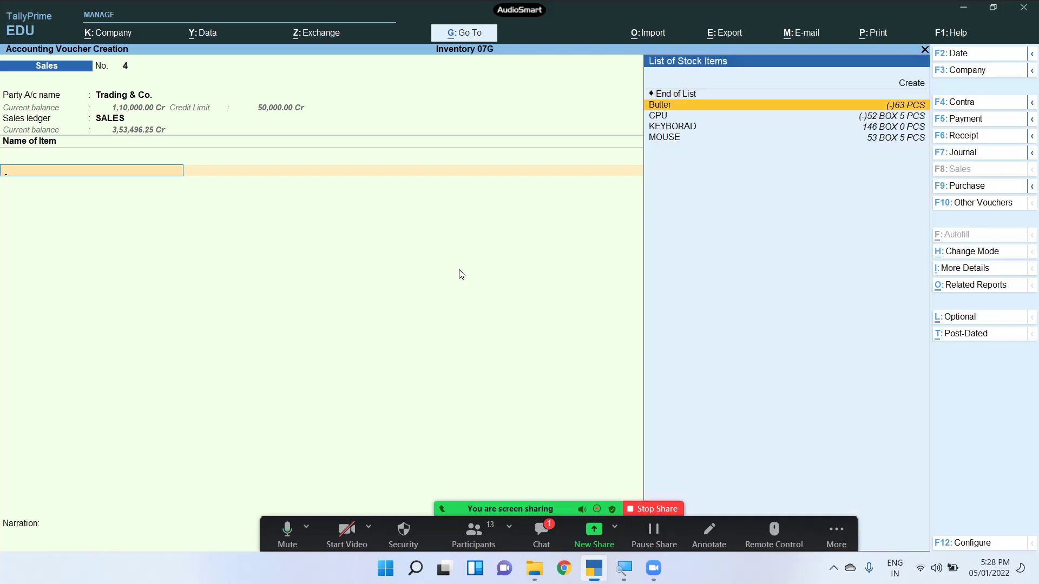
{"action": "key", "text": "Return"}
{"action": "key", "text": "Down"}
{"action": "key", "text": "Down"}
{"action": "key", "text": "Return"}
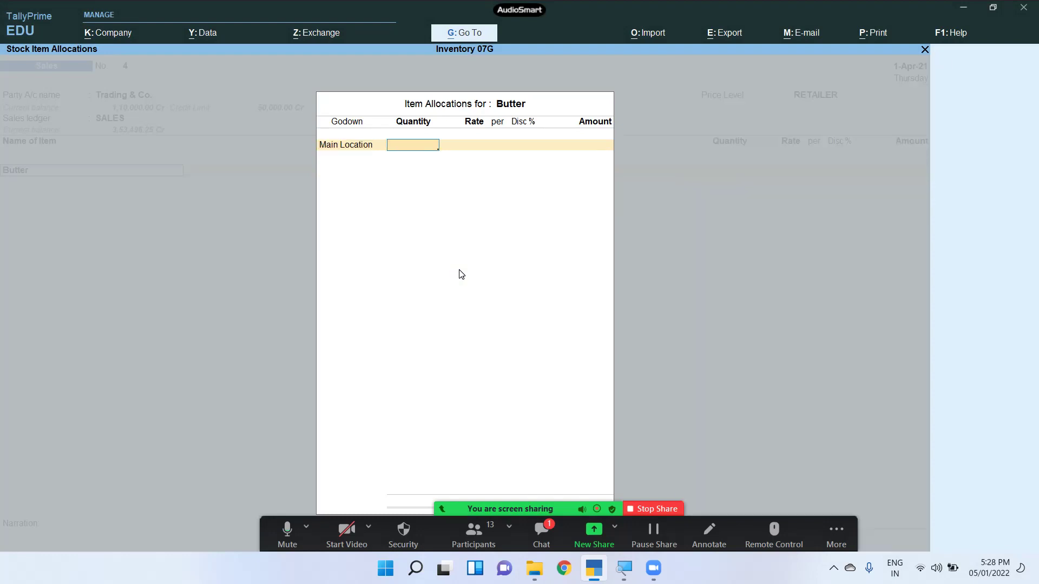
{"action": "type", "text": "13"}
{"action": "key", "text": "Return"}
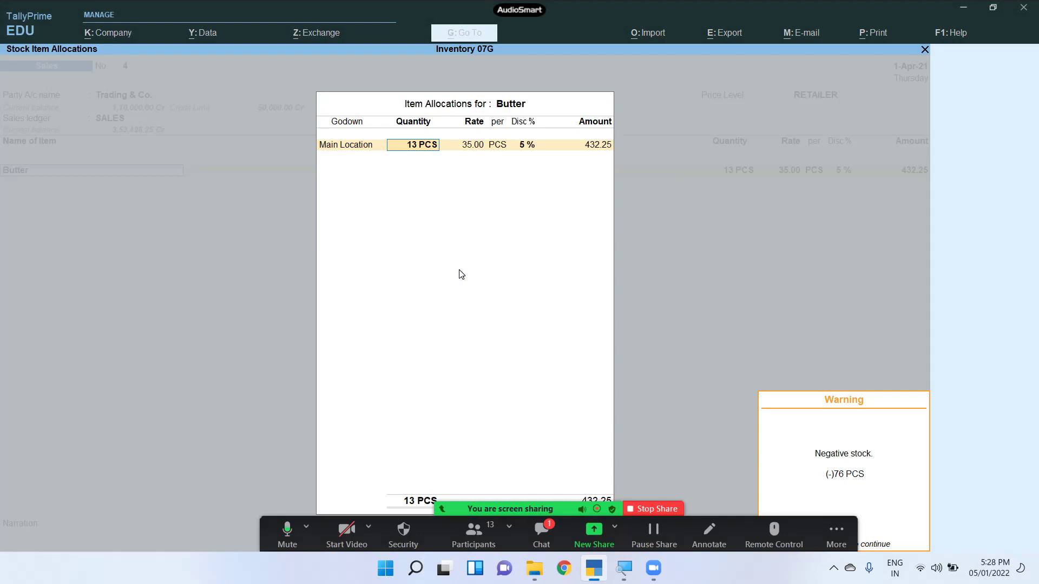
{"action": "key", "text": "Return"}
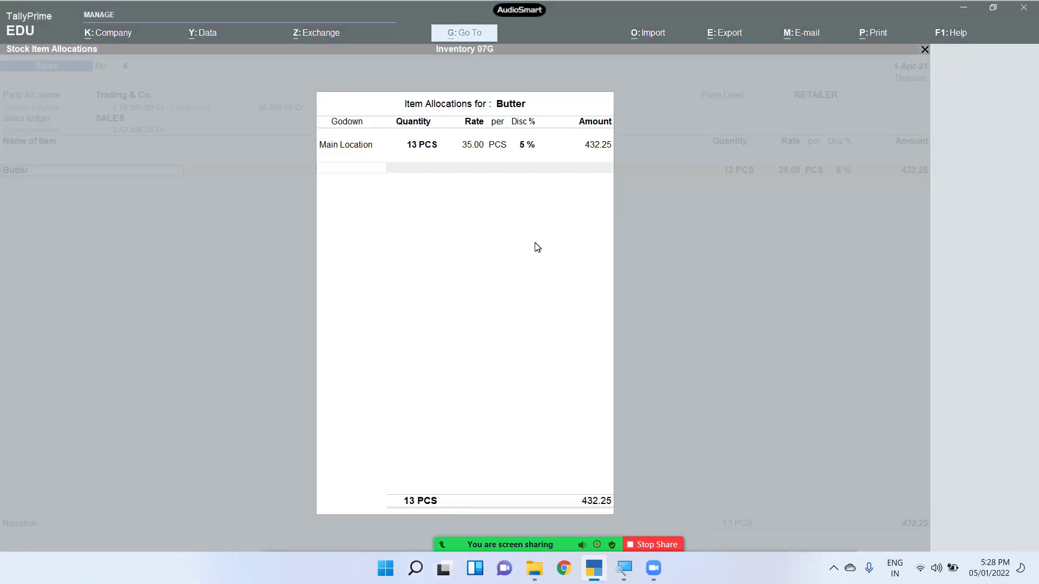
{"action": "left_click", "coordinate": [537, 247]}
{"action": "key", "text": "Return"}
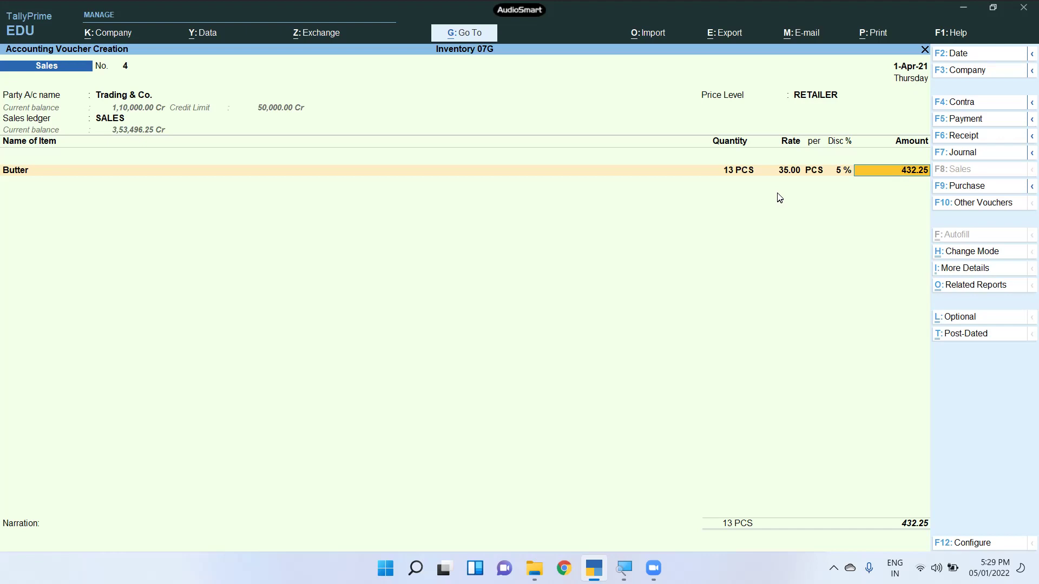
{"action": "key", "text": "Return"}
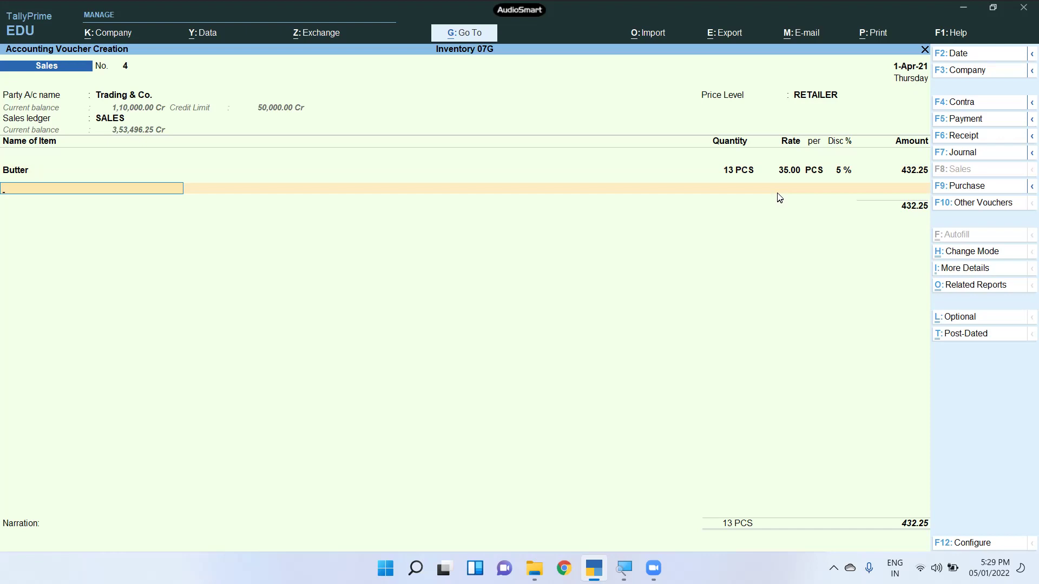
Step: End the item list, save the RETAILER sales voucher and leave voucher creation
{"action": "key", "text": "Return"}
{"action": "key", "text": "Return"}
{"action": "key", "text": "ctrl"}
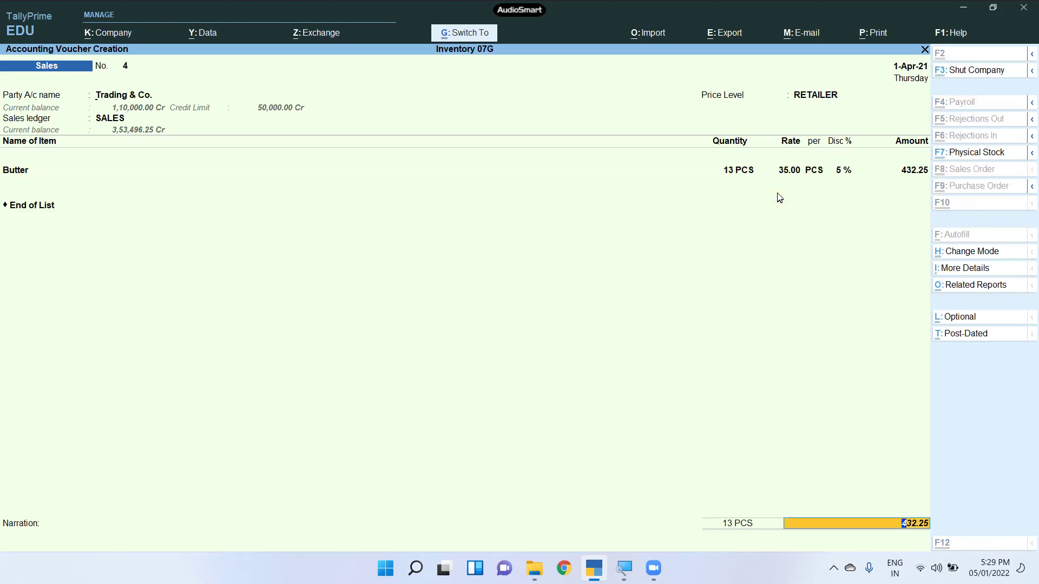
{"action": "key", "text": "ctrl+a"}
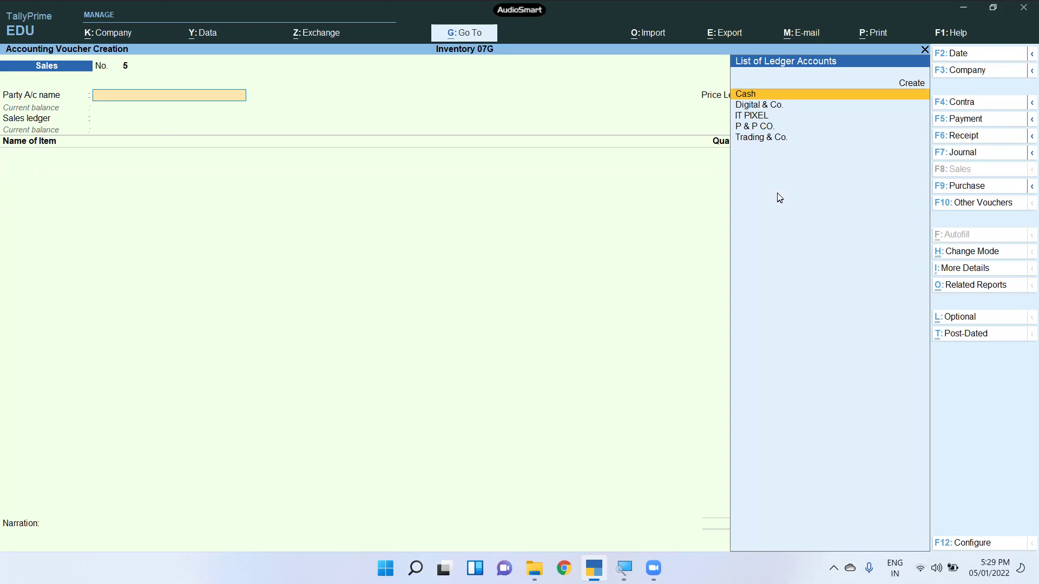
{"action": "key", "text": "Escape"}
{"action": "key", "text": "y"}
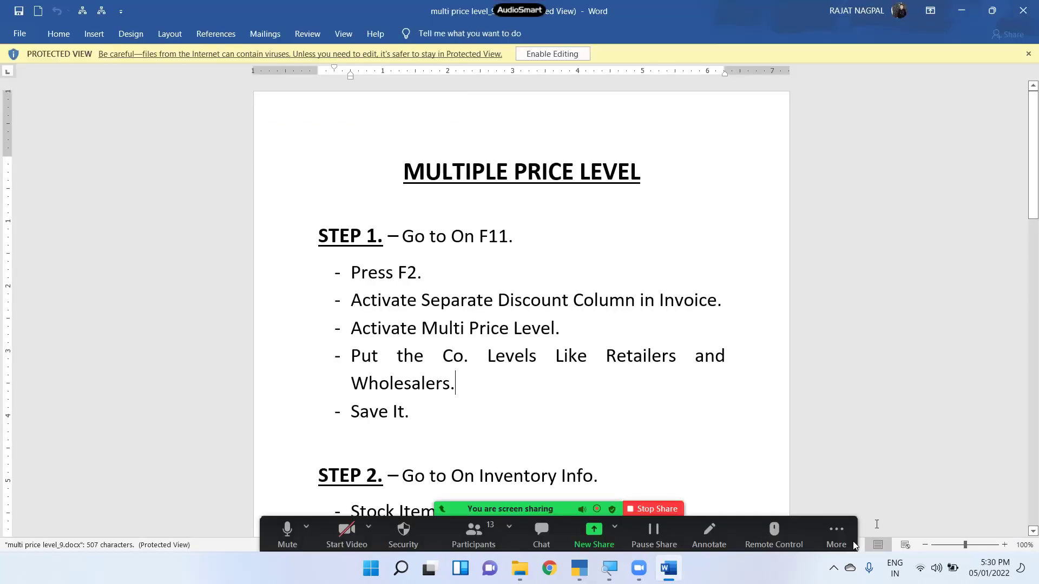
Step: Switch to Word, show the multiple price level notes in Read Mode and review steps 1 to 3
{"action": "left_click", "coordinate": [853, 541]}
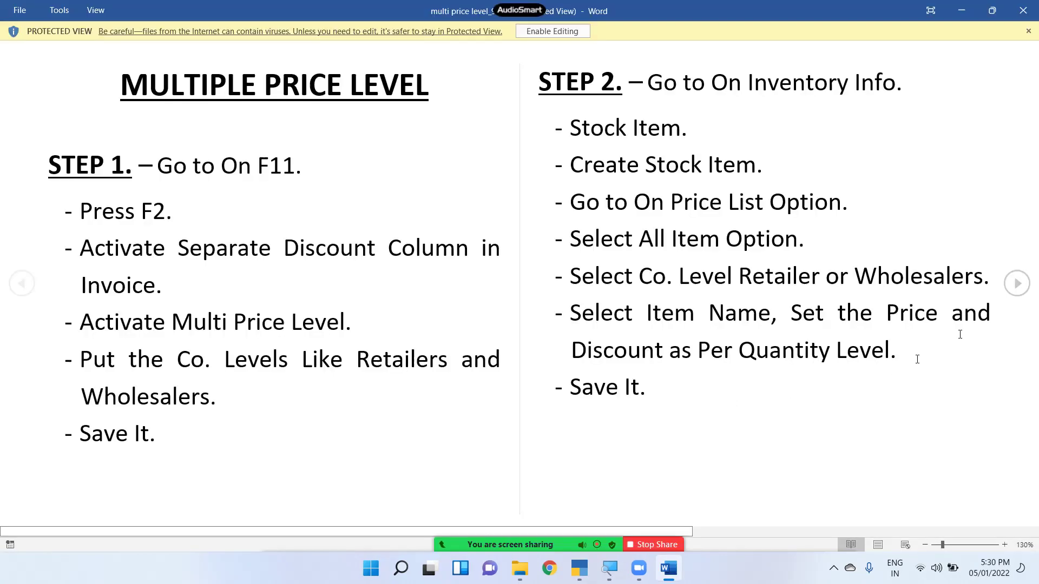
{"action": "left_click", "coordinate": [1015, 284]}
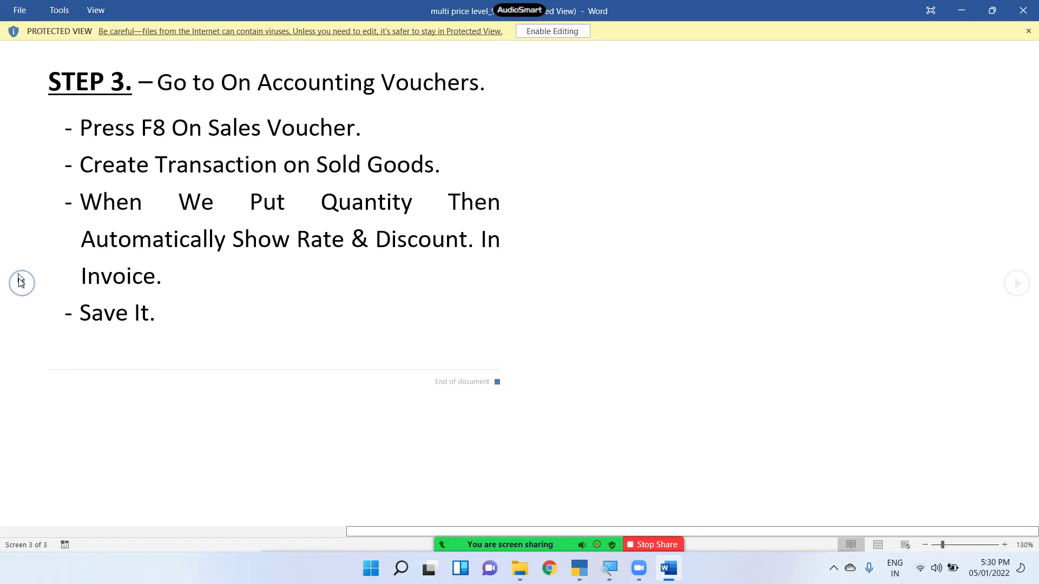
{"action": "left_click", "coordinate": [19, 284]}
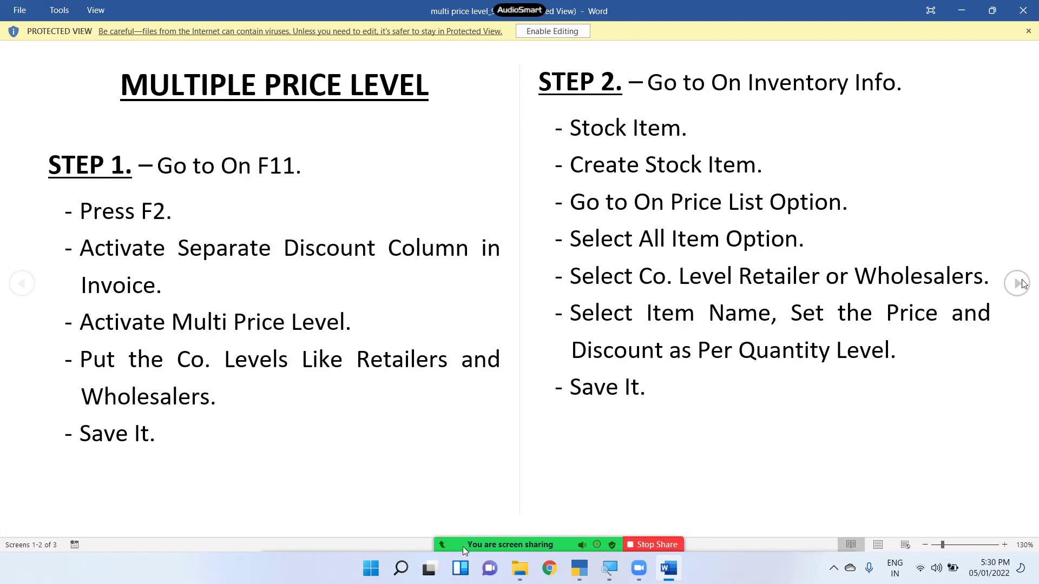
{"action": "mouse_move", "coordinate": [463, 547]}
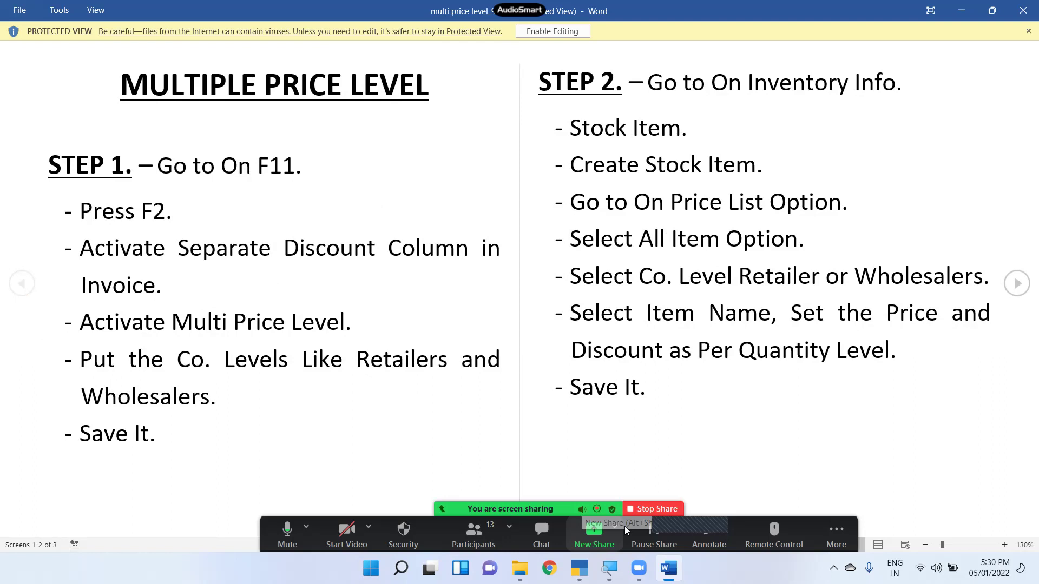
{"action": "left_click", "coordinate": [657, 514]}
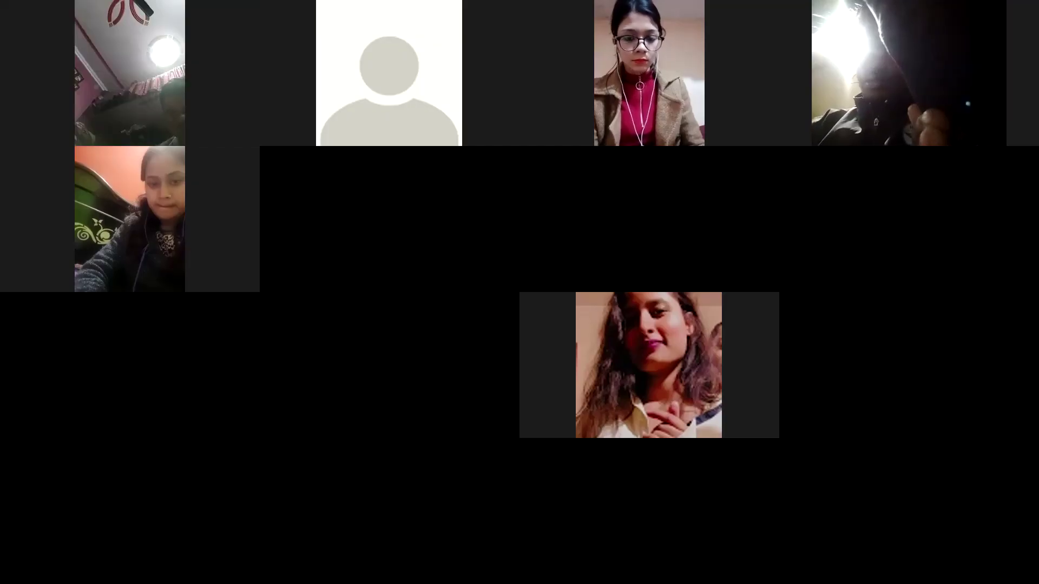